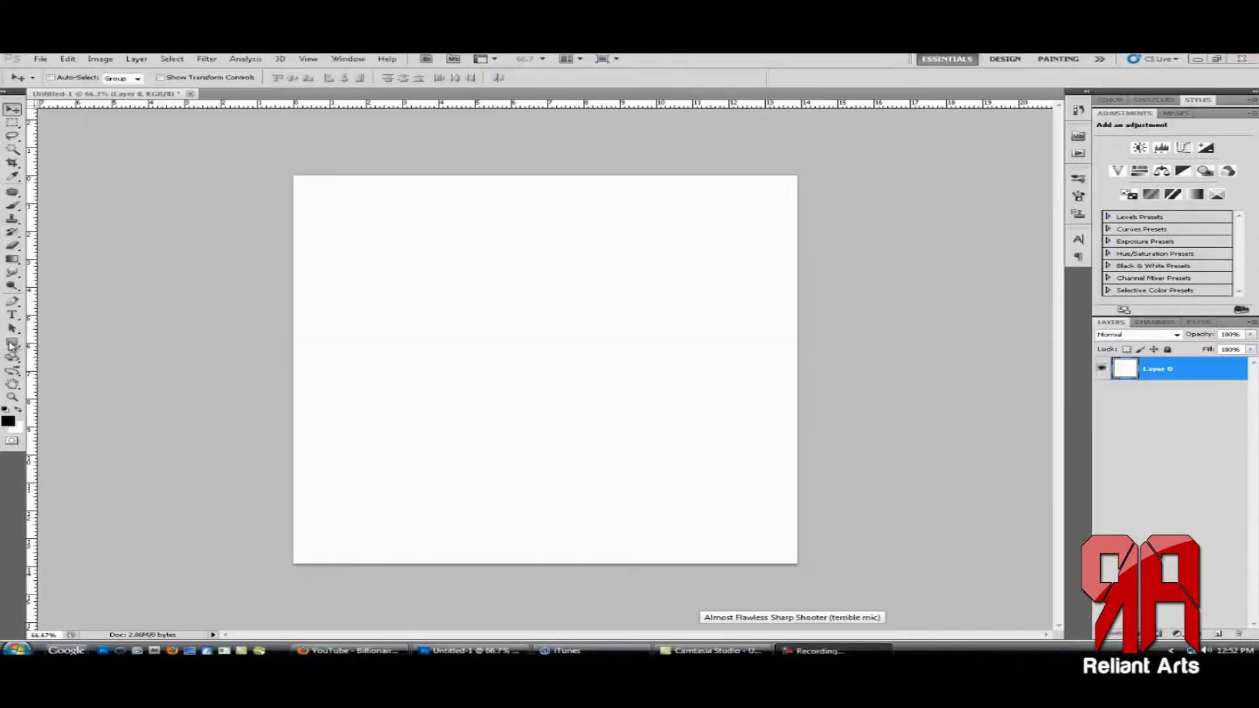
Draw a small solid black square shape on the white canvas
{"action": "left_click_drag", "start_coordinate": [486, 450], "coordinate": [473, 475]}
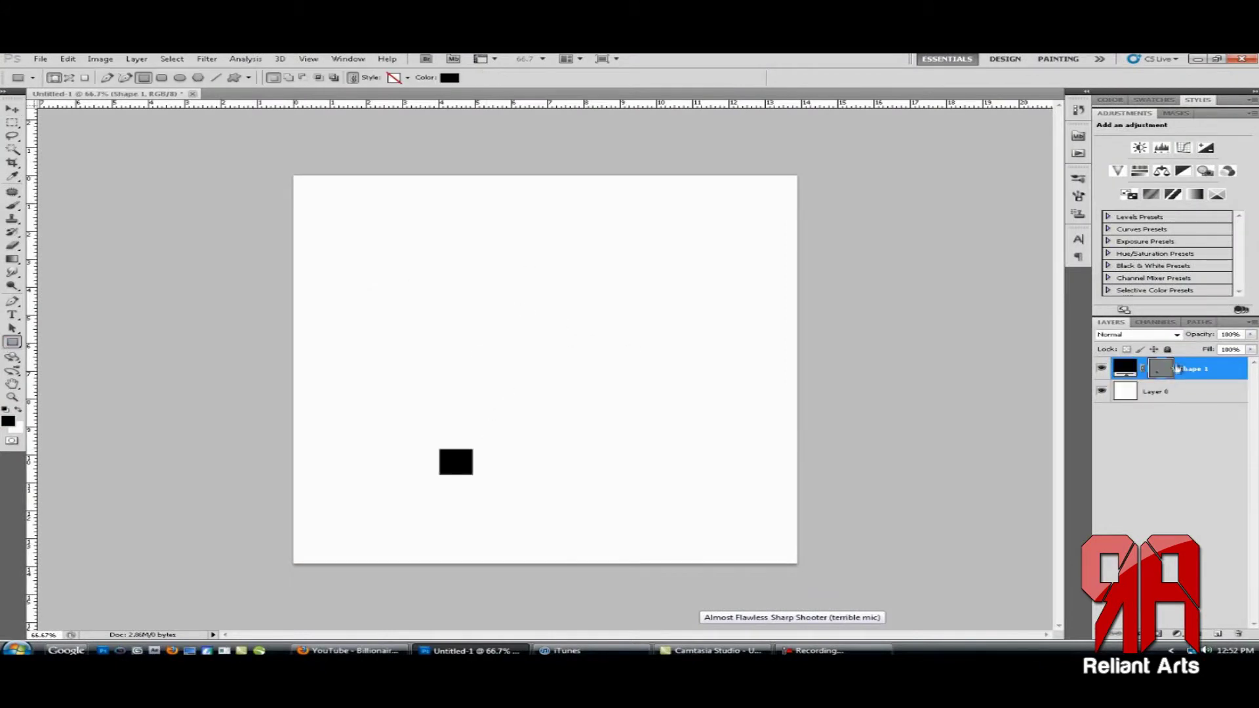
Duplicate the square and stretch the copy upward into a tall bar
{"action": "right_click", "coordinate": [1215, 370]}
{"action": "left_click", "coordinate": [1115, 141]}
{"action": "key", "text": "Return"}
{"action": "key", "text": "ctrl+t"}
{"action": "left_click_drag", "start_coordinate": [447, 322], "coordinate": [455, 247]}
{"action": "key", "text": "Return"}
Copy the tall bar into a second upright and set the small square beside them
{"action": "right_click", "coordinate": [1200, 369]}
{"action": "left_click", "coordinate": [1115, 141]}
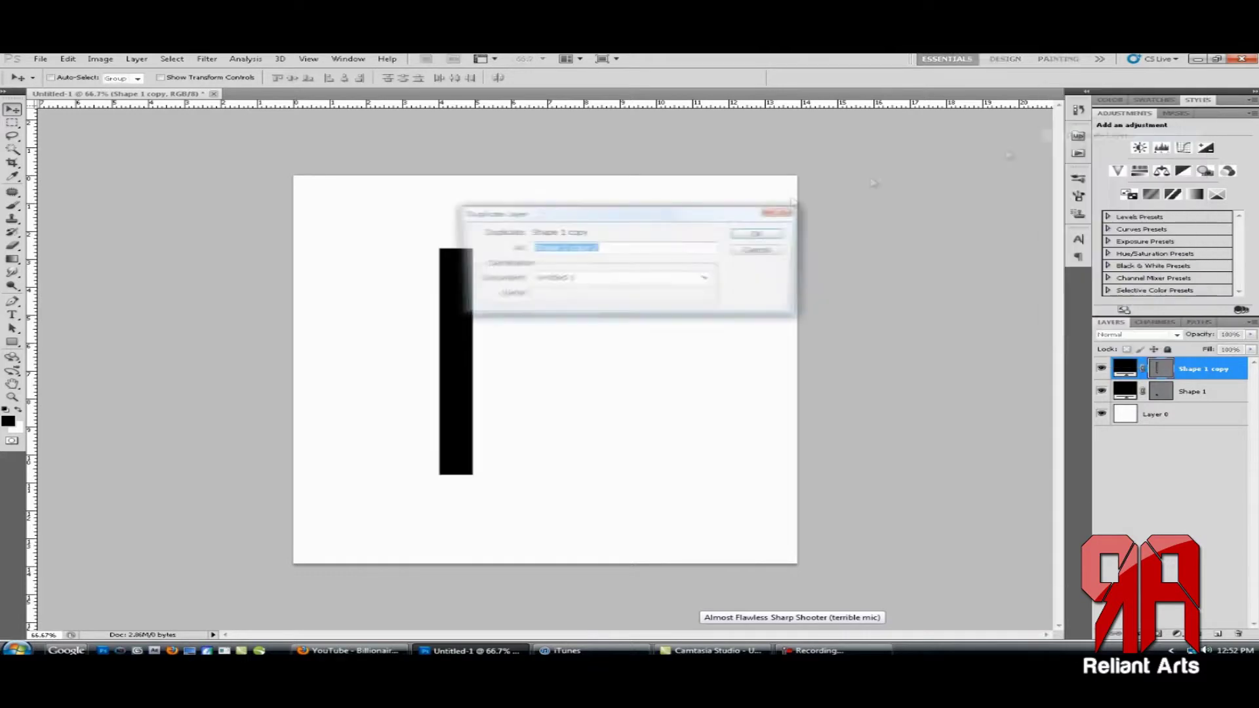
{"action": "key", "text": "Return"}
{"action": "left_click_drag", "start_coordinate": [538, 410], "coordinate": [679, 406]}
{"action": "left_click_drag", "start_coordinate": [459, 387], "coordinate": [572, 394]}
{"action": "left_click_drag", "start_coordinate": [673, 413], "coordinate": [668, 417]}
{"action": "left_click", "coordinate": [1189, 404]}
{"action": "left_click_drag", "start_coordinate": [465, 470], "coordinate": [501, 376]}
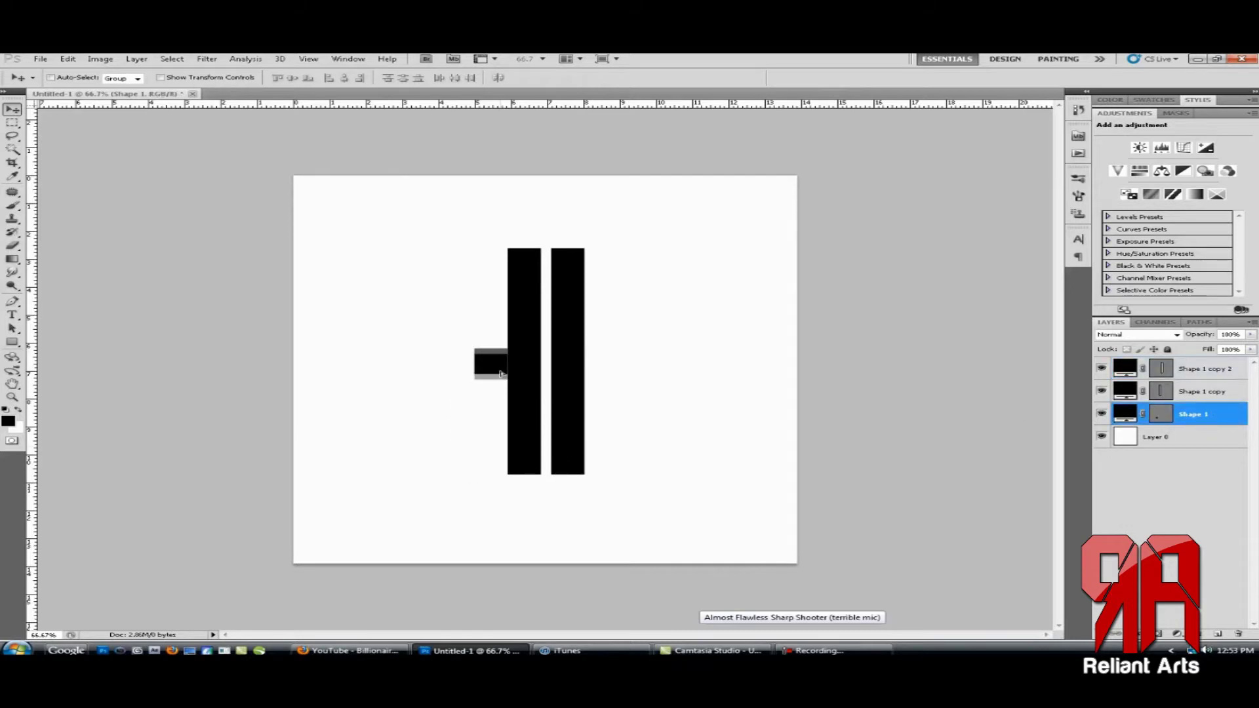
Duplicate the small square and stretch the copy left into a horizontal bar
{"action": "right_click", "coordinate": [1189, 414]}
{"action": "left_click", "coordinate": [1115, 187]}
{"action": "key", "text": "Return"}
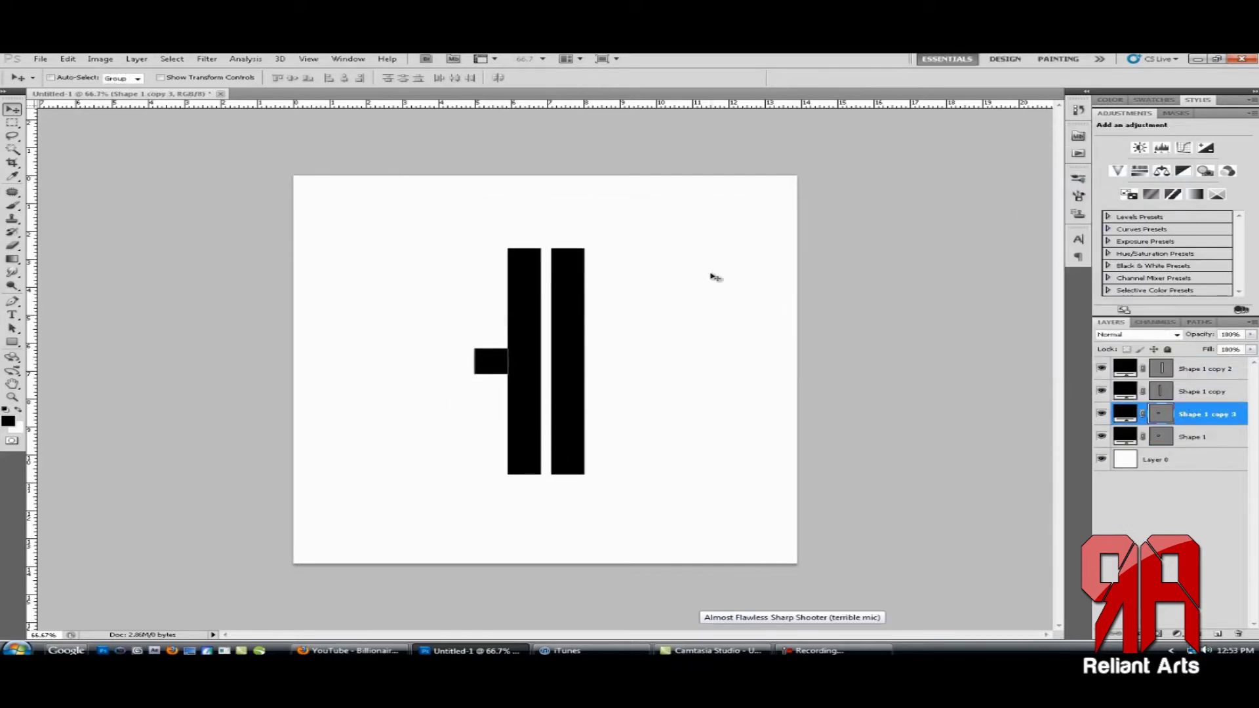
{"action": "key", "text": "ctrl+t"}
{"action": "left_click_drag", "start_coordinate": [474, 361], "coordinate": [400, 361]}
{"action": "key", "text": "Return"}
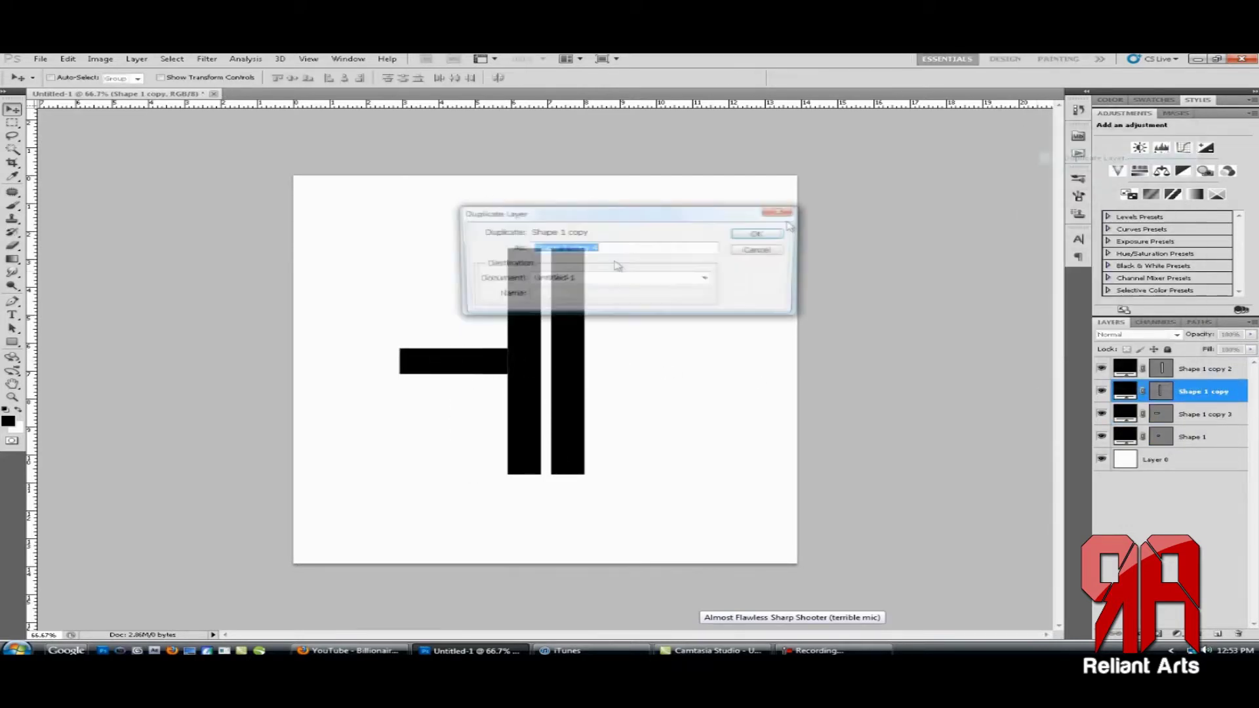
Copy a tall bar to the left and shorten it to meet the horizontal bar
{"action": "key", "text": "ctrl+j"}
{"action": "left_click_drag", "start_coordinate": [515, 363], "coordinate": [402, 363]}
{"action": "key", "text": "ctrl+t"}
{"action": "left_click_drag", "start_coordinate": [405, 476], "coordinate": [405, 374]}
{"action": "key", "text": "Return"}
Copy the horizontal bar upward to close the 9's loop, then view at actual size
{"action": "left_click", "coordinate": [1207, 414]}
{"action": "left_click", "coordinate": [1195, 437]}
{"action": "key", "text": "ctrl+t"}
{"action": "right_click", "coordinate": [472, 358]}
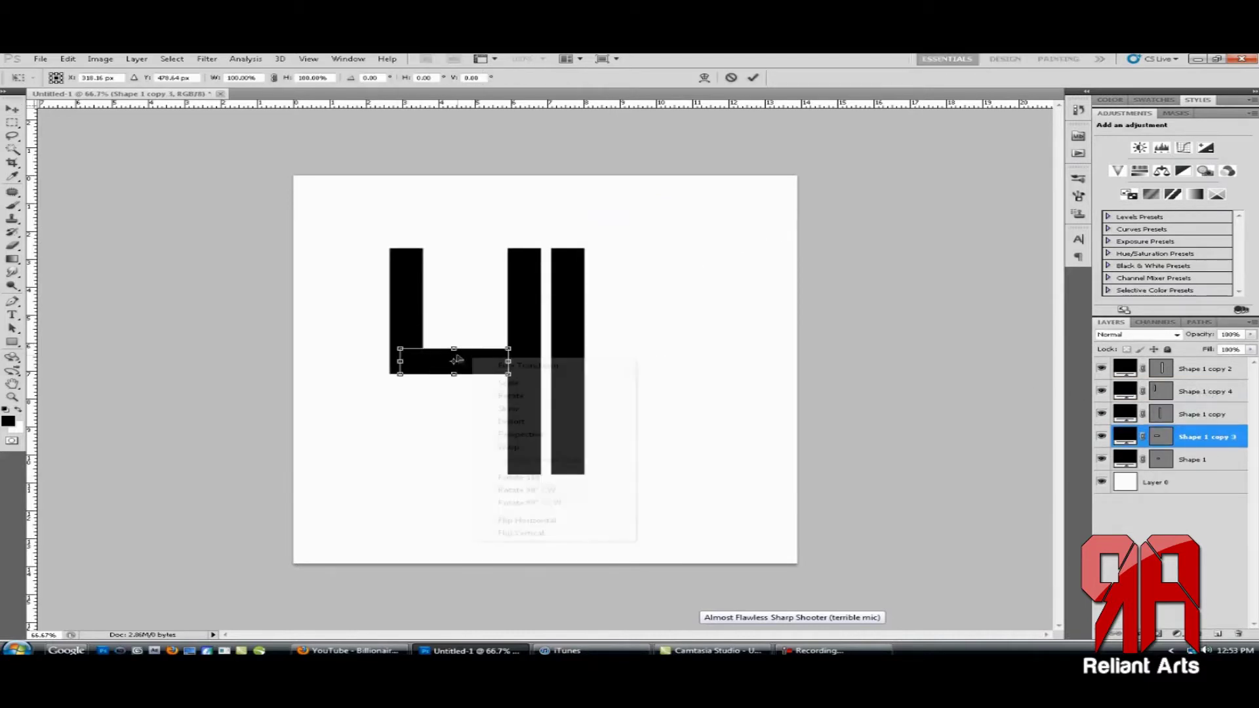
{"action": "key", "text": "Escape"}
{"action": "key", "text": "Escape"}
{"action": "right_click", "coordinate": [1195, 439]}
{"action": "left_click", "coordinate": [1076, 197]}
{"action": "left_click", "coordinate": [761, 233]}
{"action": "left_click_drag", "start_coordinate": [460, 361], "coordinate": [459, 262]}
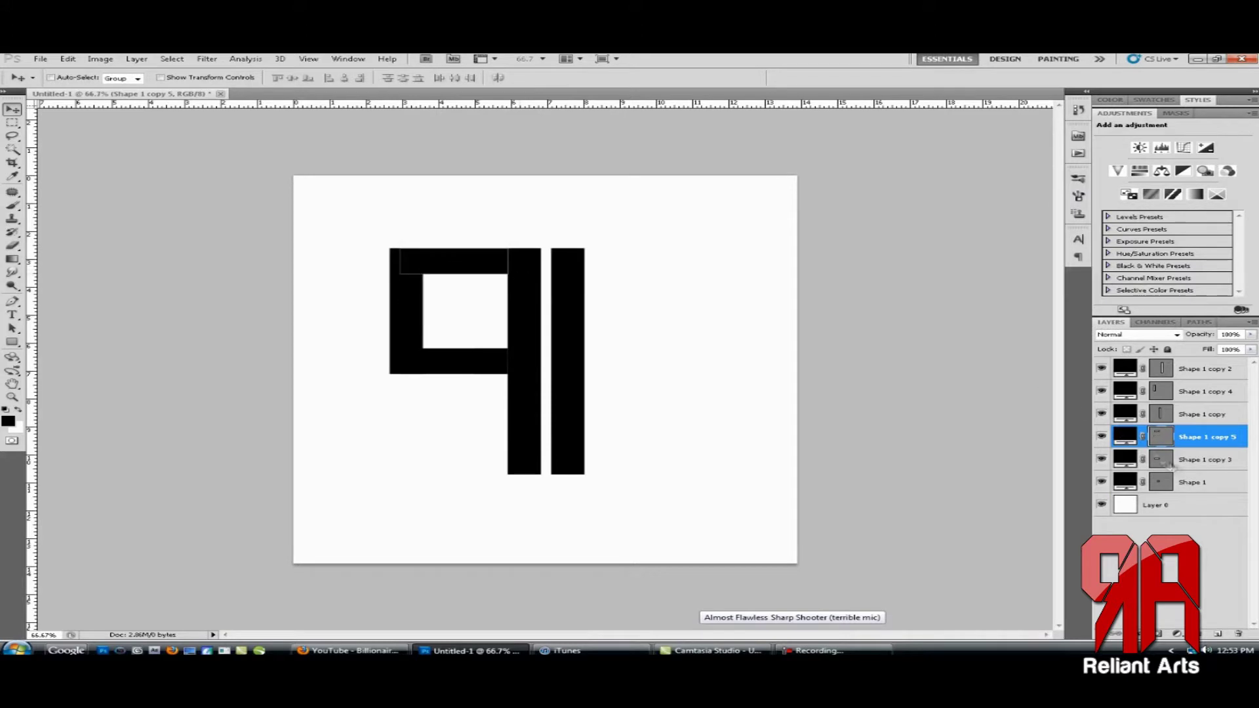
{"action": "left_click", "coordinate": [1161, 460]}
{"action": "key", "text": "ctrl+plus"}
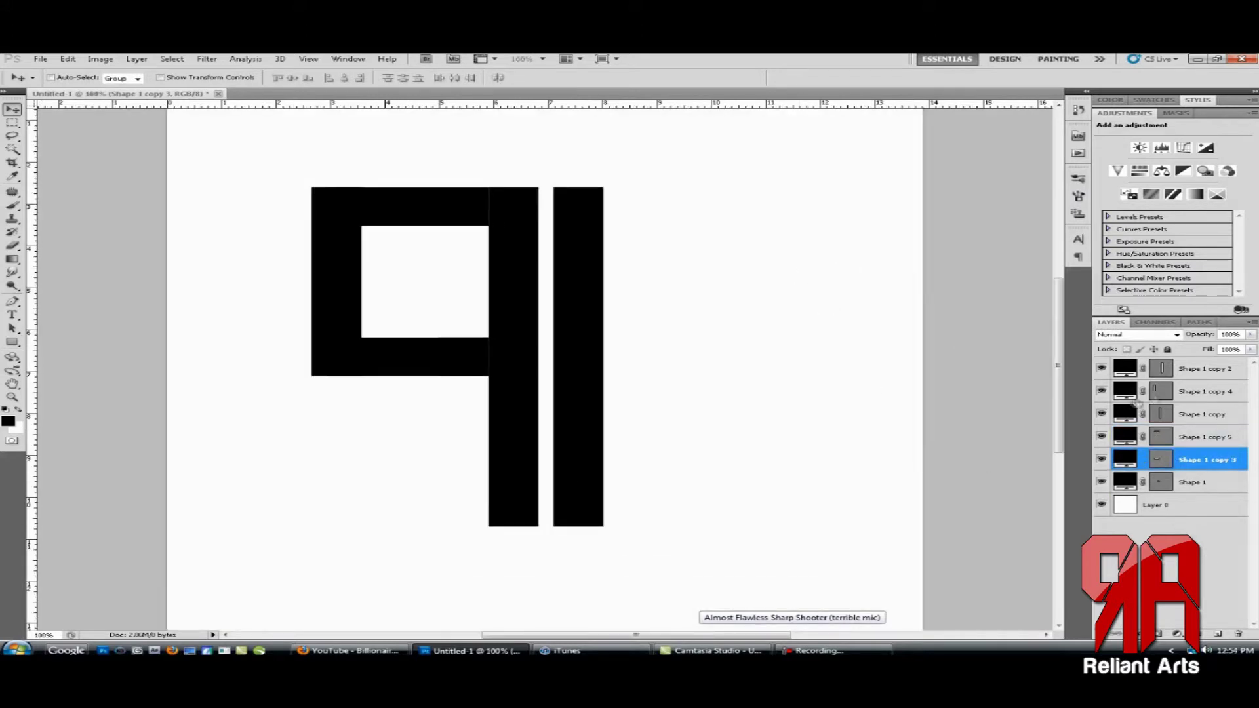
Copy the 9's top bar onto the second upright and lengthen it rightward
{"action": "left_click", "coordinate": [1174, 438]}
{"action": "right_click", "coordinate": [1188, 438]}
{"action": "left_click", "coordinate": [1089, 195]}
{"action": "left_click", "coordinate": [761, 232]}
{"action": "left_click_drag", "start_coordinate": [354, 328], "coordinate": [620, 328]}
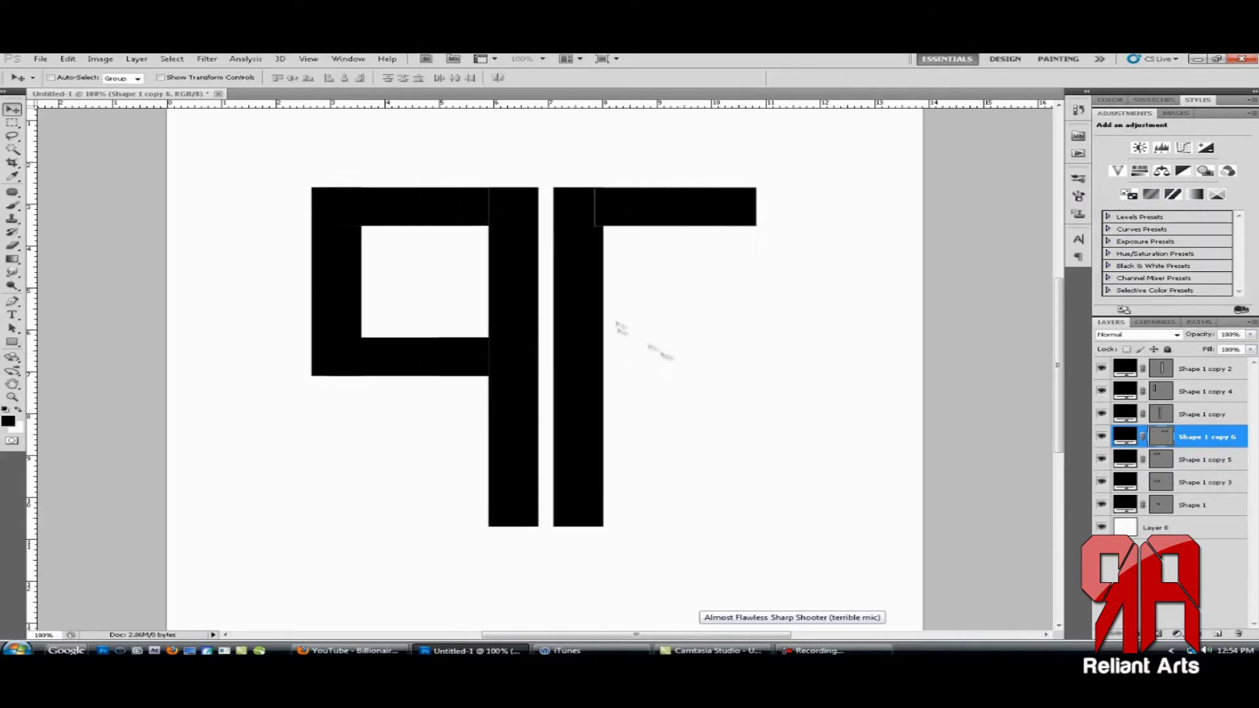
{"action": "key", "text": "ctrl+t"}
{"action": "left_click_drag", "start_coordinate": [756, 226], "coordinate": [797, 226]}
{"action": "key", "text": "Return"}
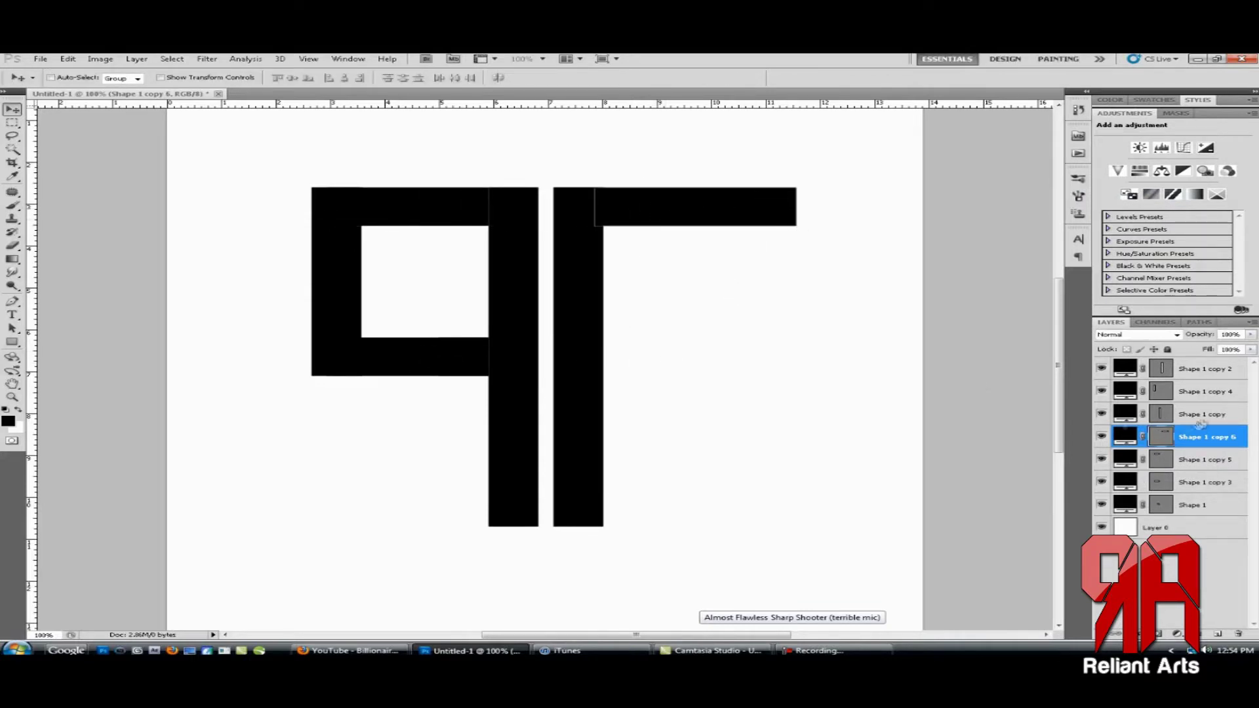
Copy a tall bar and place it under the top bar's right end as the right leg
{"action": "right_click", "coordinate": [1198, 413]}
{"action": "left_click", "coordinate": [1089, 169]}
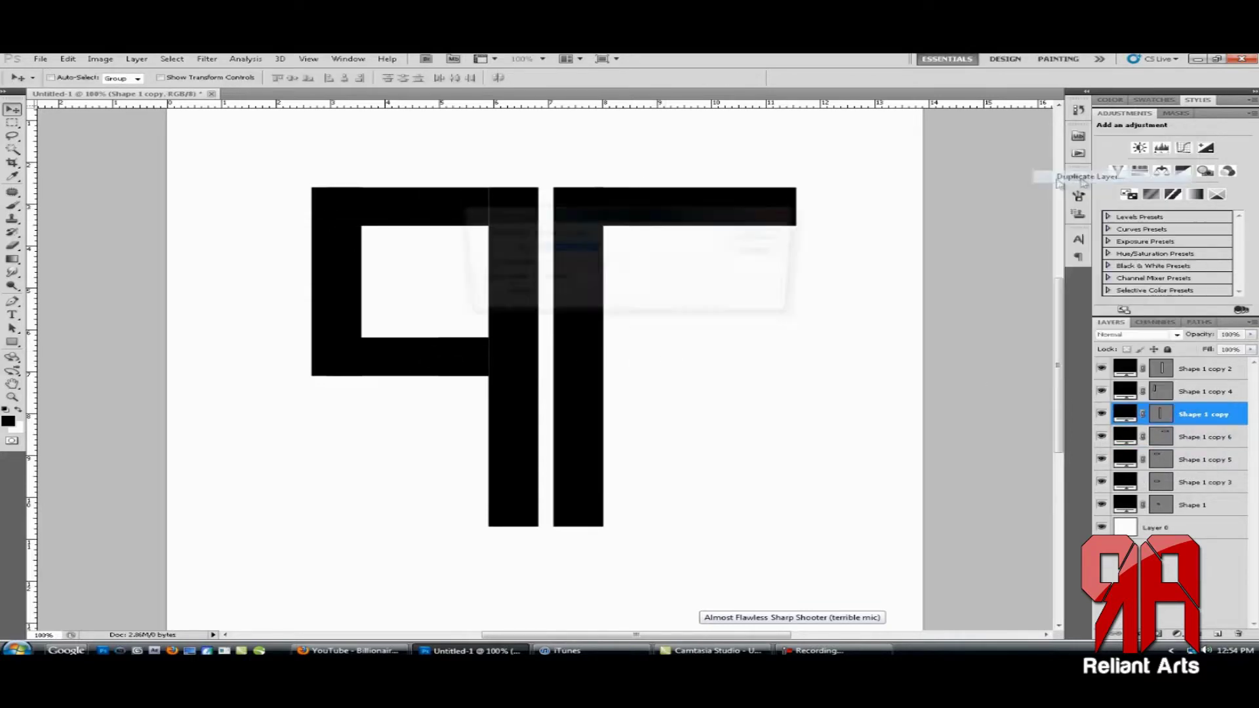
{"action": "key", "text": "Return"}
{"action": "left_click_drag", "start_coordinate": [608, 360], "coordinate": [800, 360]}
Duplicate the 9's bottom bar and shift the copy left
{"action": "left_click", "coordinate": [1211, 482]}
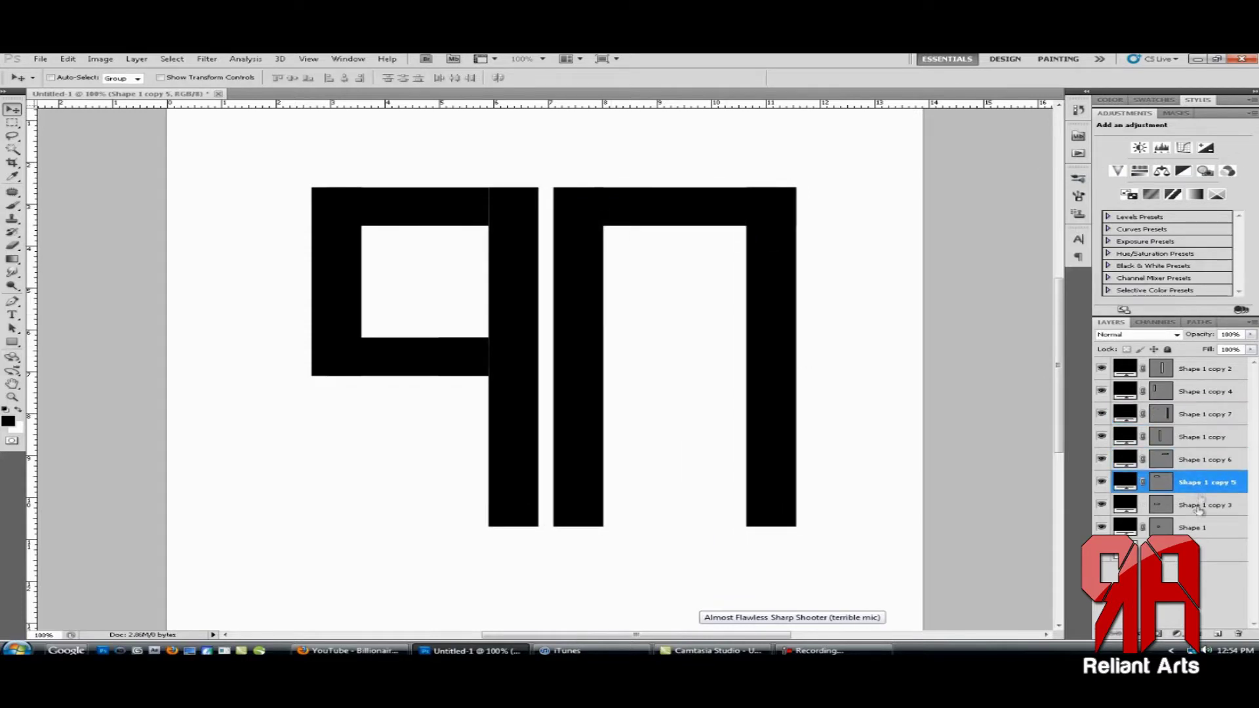
{"action": "right_click", "coordinate": [1211, 482]}
{"action": "left_click", "coordinate": [1082, 272]}
{"action": "key", "text": "Return"}
{"action": "left_click_drag", "start_coordinate": [658, 368], "coordinate": [623, 368]}
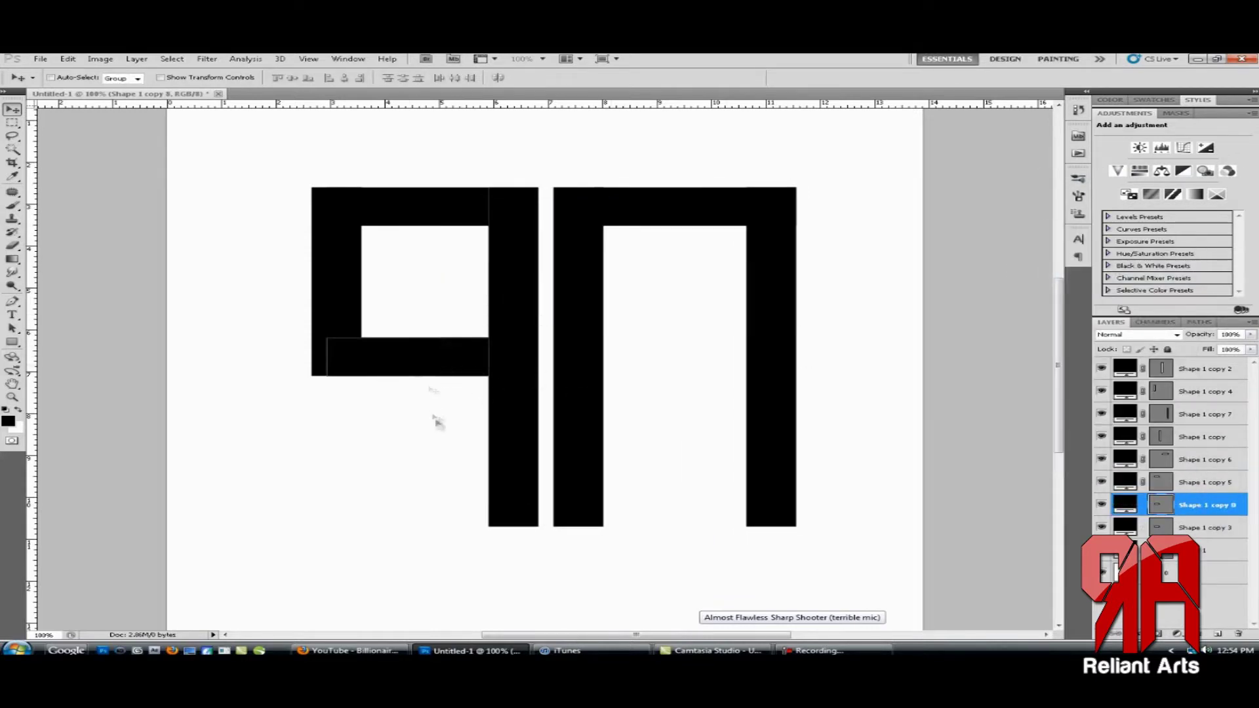
{"action": "scroll", "coordinate": [1004, 407], "scroll_direction": "up", "scroll_amount": 2}
{"action": "left_click", "coordinate": [1207, 482]}
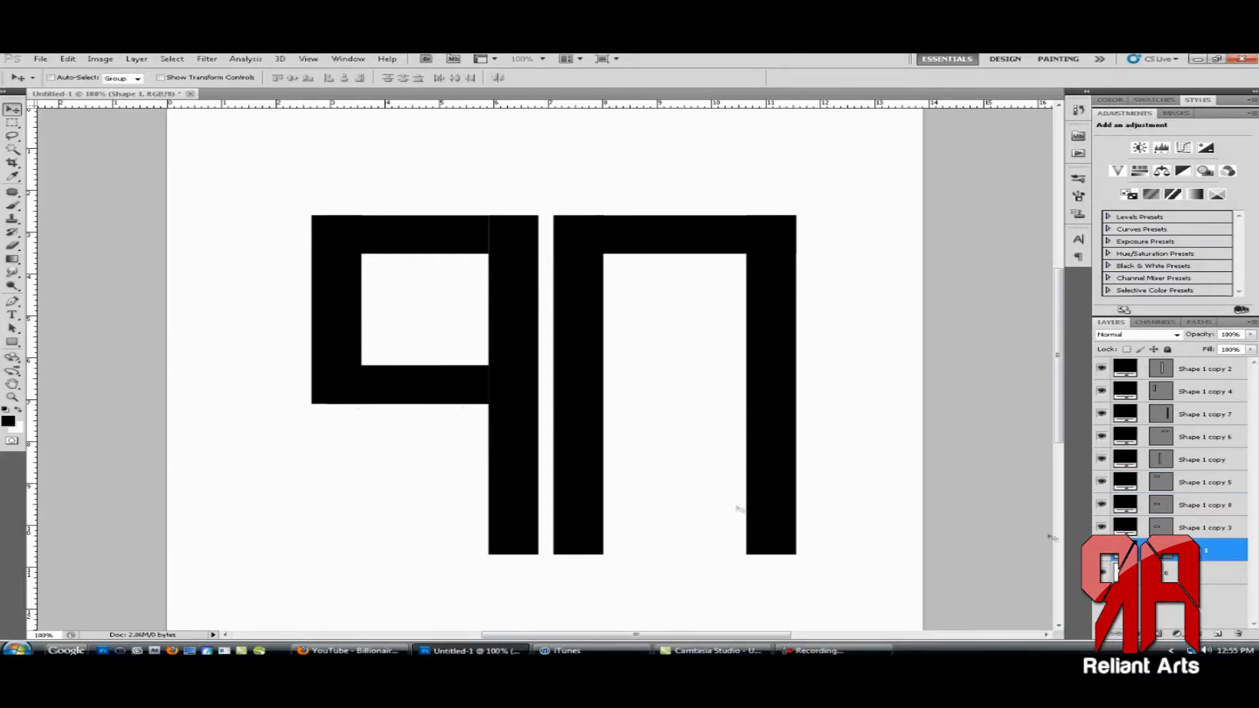
Delete a stray small bar and make two copies of the horizontal bar
{"action": "left_click_drag", "start_coordinate": [737, 508], "coordinate": [691, 502]}
{"action": "key", "text": "Delete"}
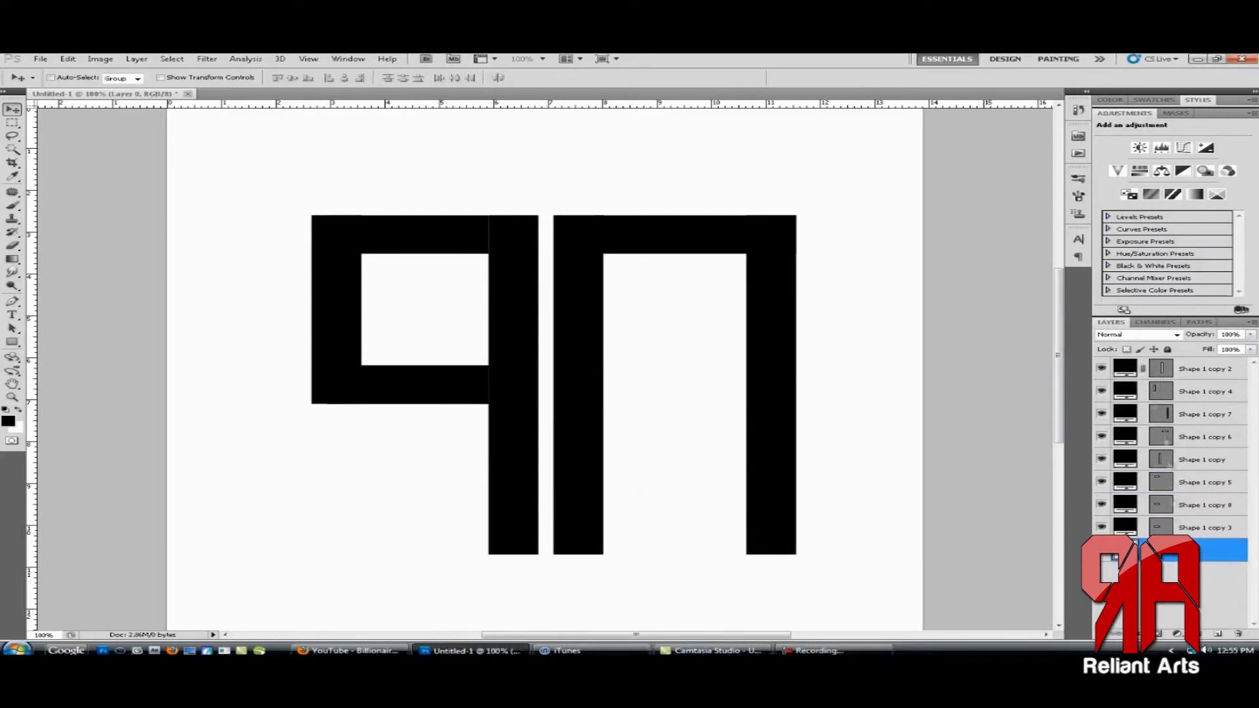
{"action": "right_click", "coordinate": [1224, 528]}
{"action": "left_click", "coordinate": [1115, 284]}
{"action": "key", "text": "Return"}
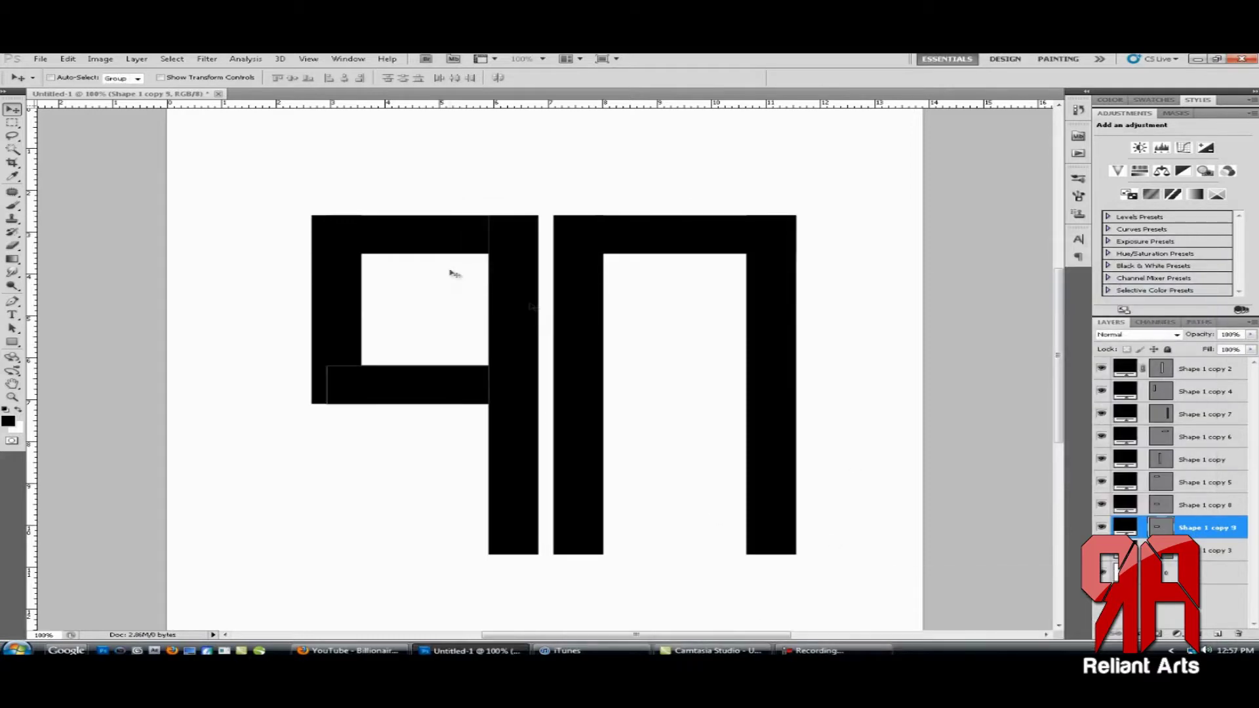
{"action": "right_click", "coordinate": [1139, 532]}
{"action": "left_click", "coordinate": [1120, 287]}
{"action": "key", "text": "Return"}
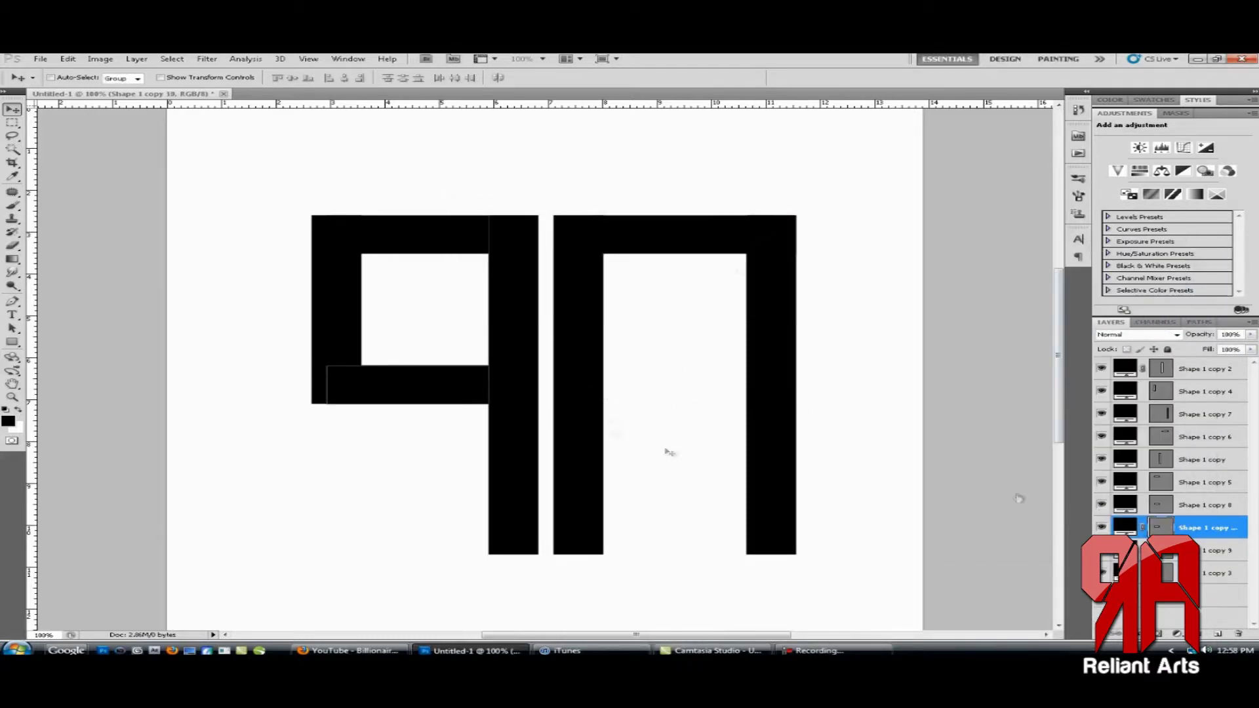
Place a copied bar as the A's crossbar and rotate the R's diagonal leg steeper
{"action": "left_click_drag", "start_coordinate": [401, 398], "coordinate": [661, 411]}
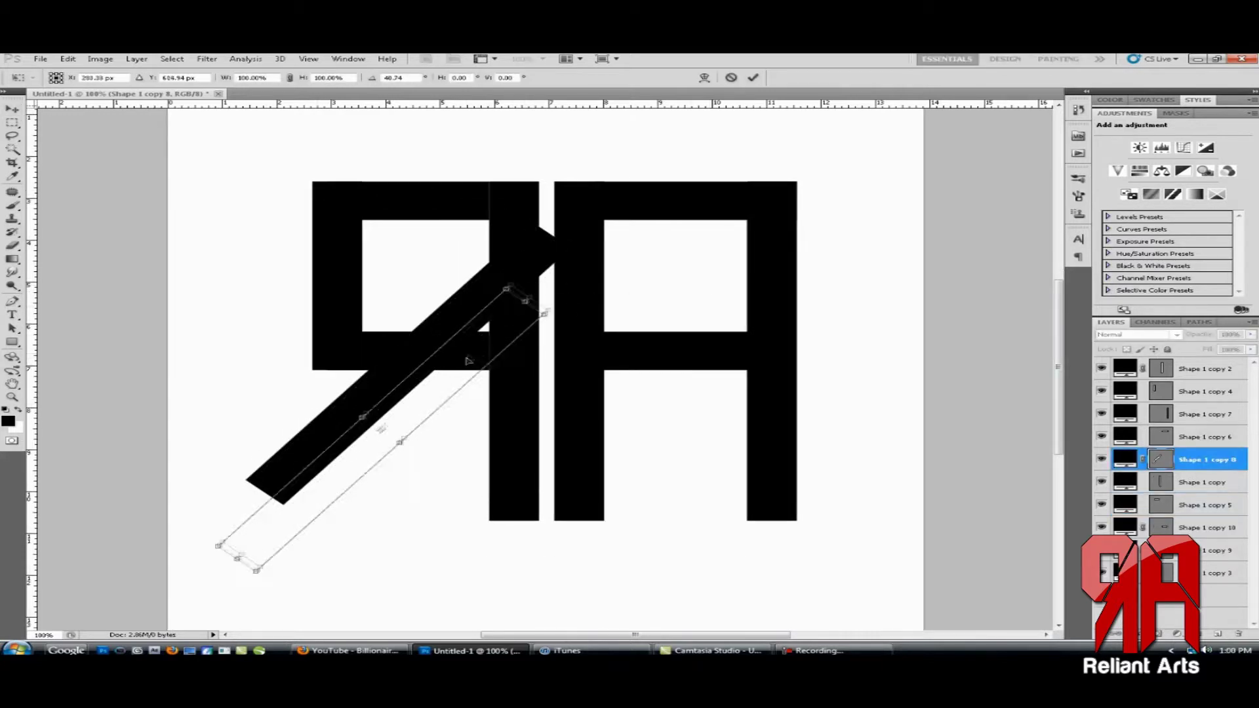
{"action": "left_click_drag", "start_coordinate": [469, 373], "coordinate": [468, 375]}
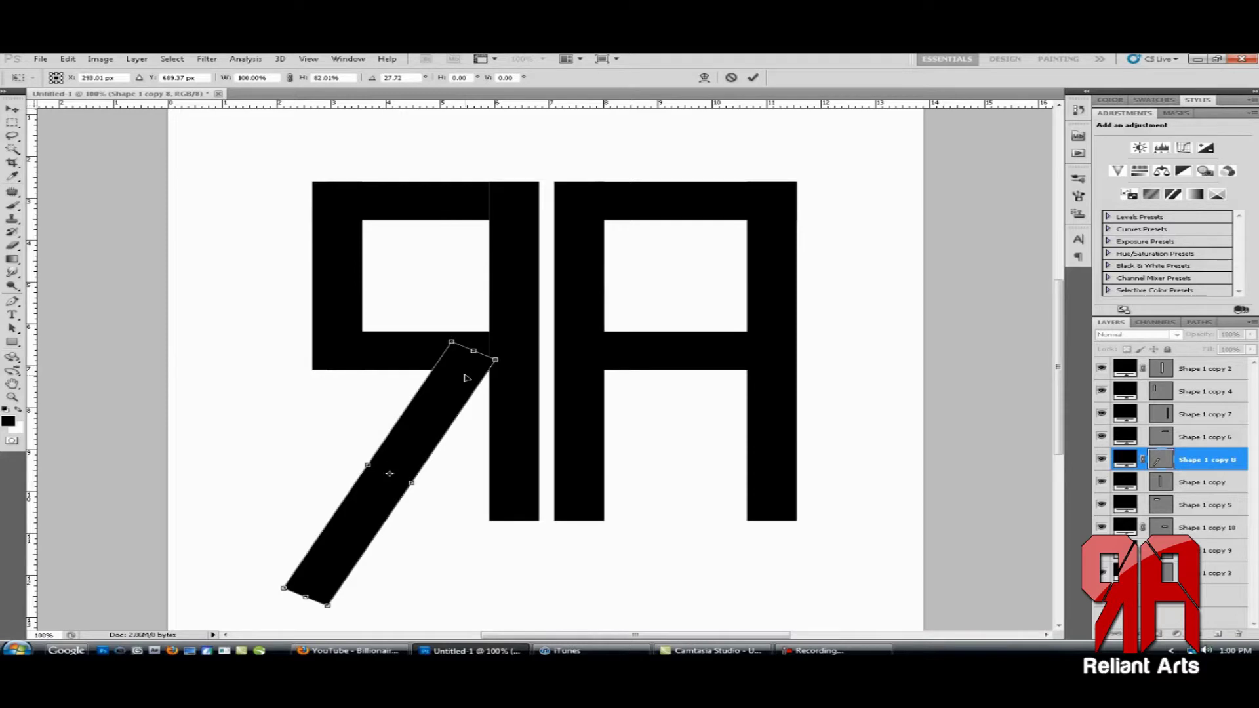
{"action": "key", "text": "Return"}
Merge all the letter shape layers into a single layer
{"action": "left_click", "coordinate": [1220, 595]}
{"action": "left_click", "coordinate": [1220, 550]}
{"action": "left_click", "coordinate": [1220, 572]}
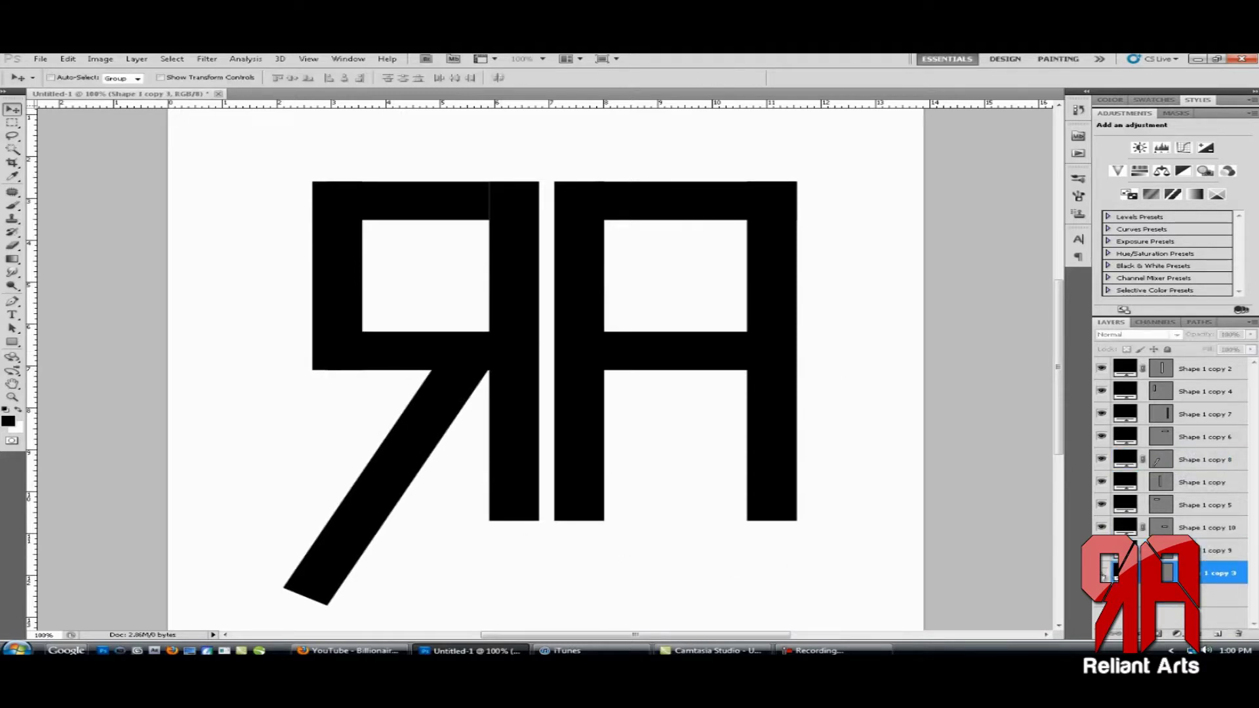
{"action": "left_click", "coordinate": [1192, 506]}
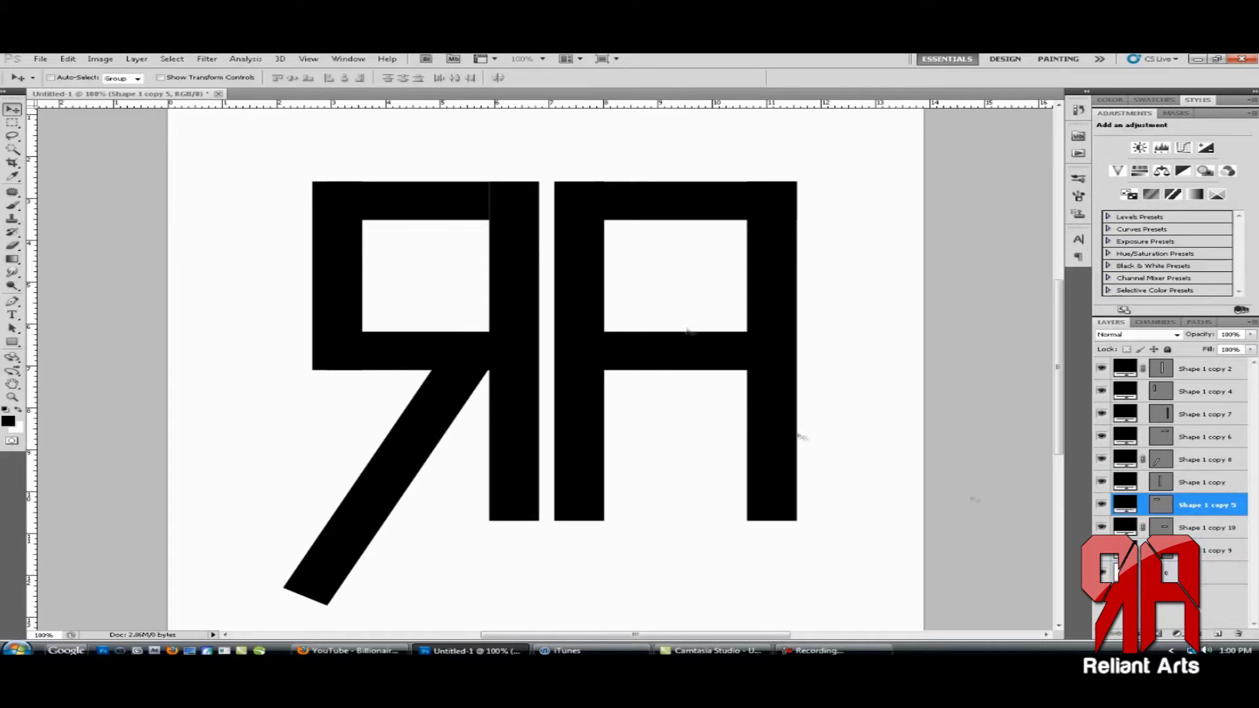
{"action": "key", "text": "ctrl+t"}
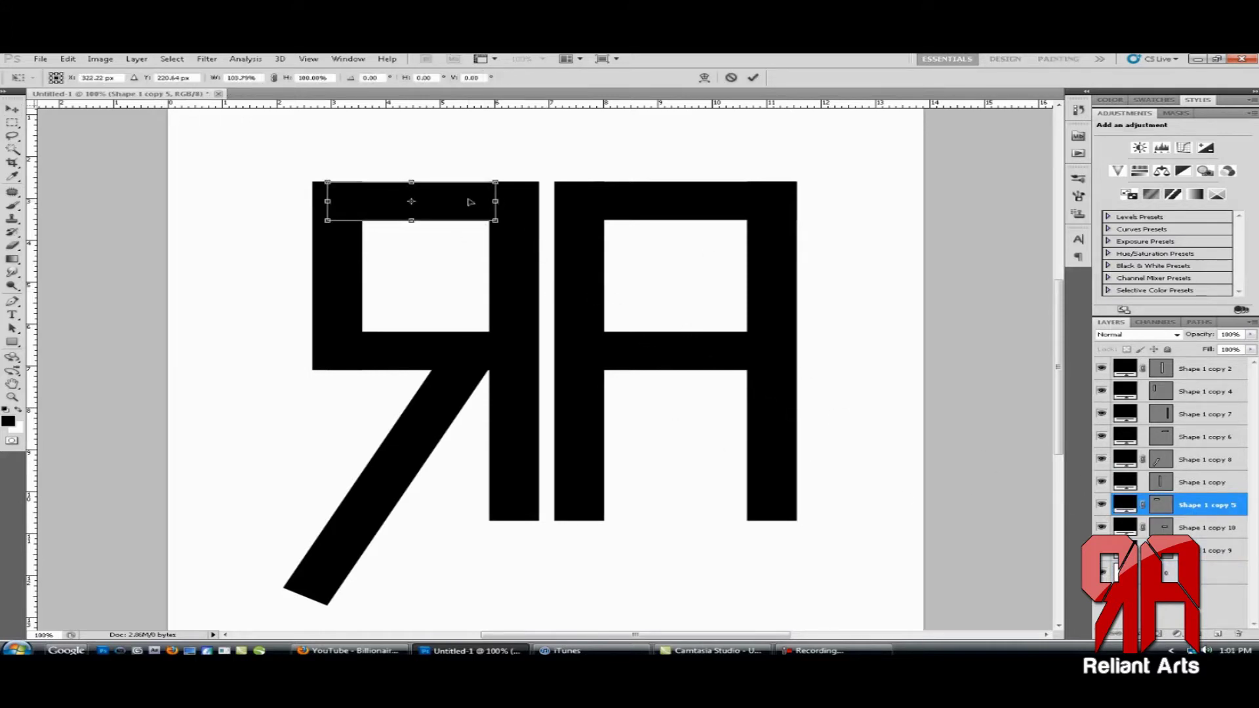
{"action": "key", "text": "Return"}
{"action": "key", "text": "m"}
Marquee a rectangle across the area above the letters
{"action": "left_click", "coordinate": [1192, 551], "text": "shift"}
{"action": "right_click", "coordinate": [1181, 367]}
{"action": "left_click", "coordinate": [1089, 329]}
{"action": "left_click_drag", "start_coordinate": [280, 125], "coordinate": [865, 172]}
{"action": "key", "text": "ctrl+d"}
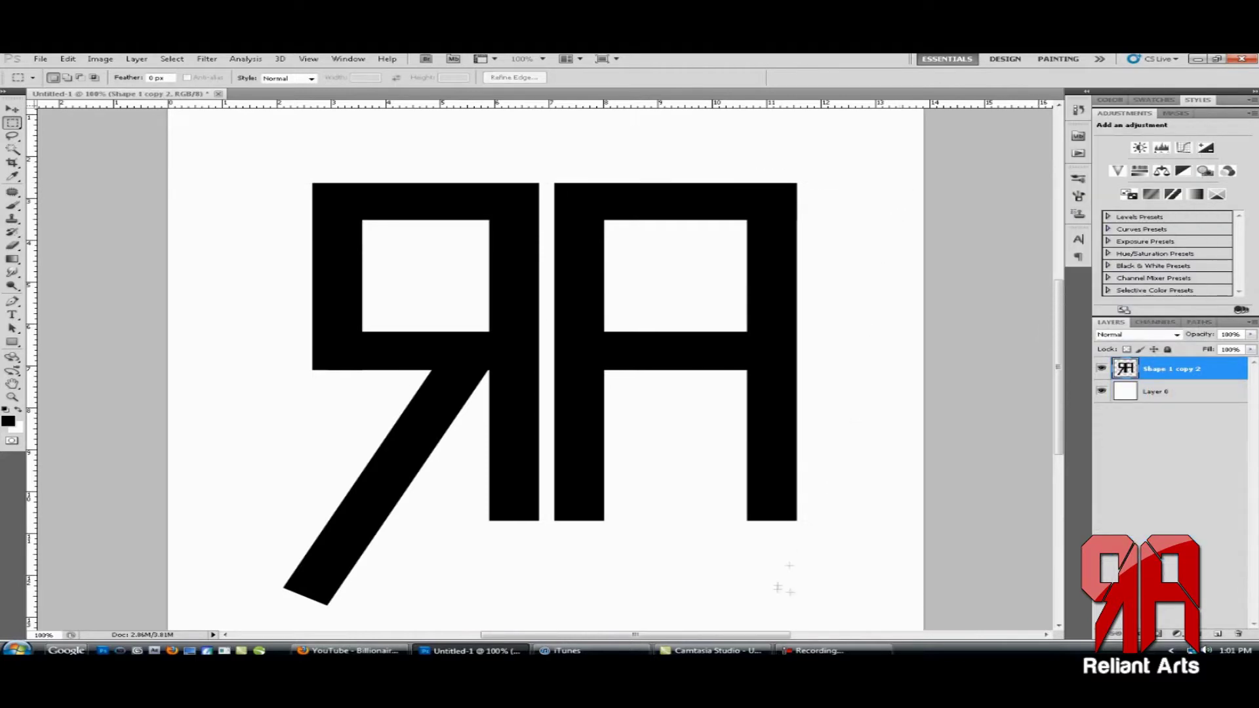
Erase slivers from the R's leg, the A's right edge and the R's left edge
{"action": "key", "text": "Delete"}
{"action": "key", "text": "ctrl+d"}
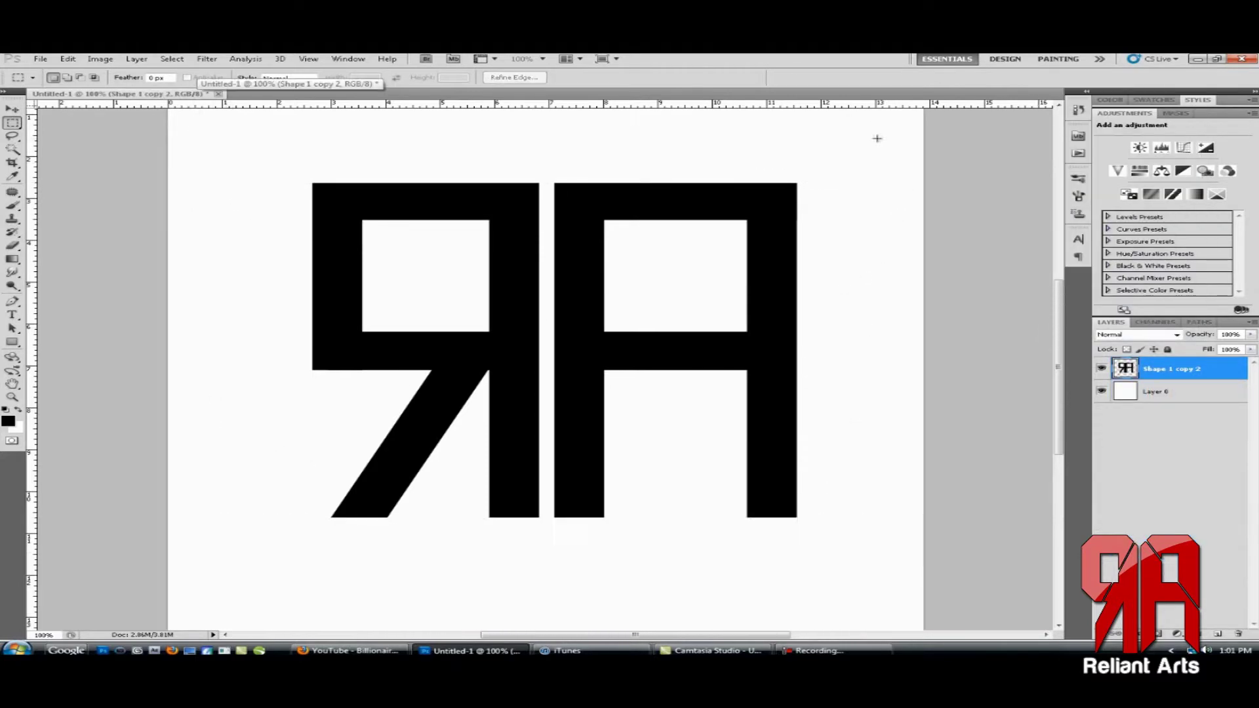
{"action": "left_click_drag", "start_coordinate": [879, 538], "coordinate": [796, 164]}
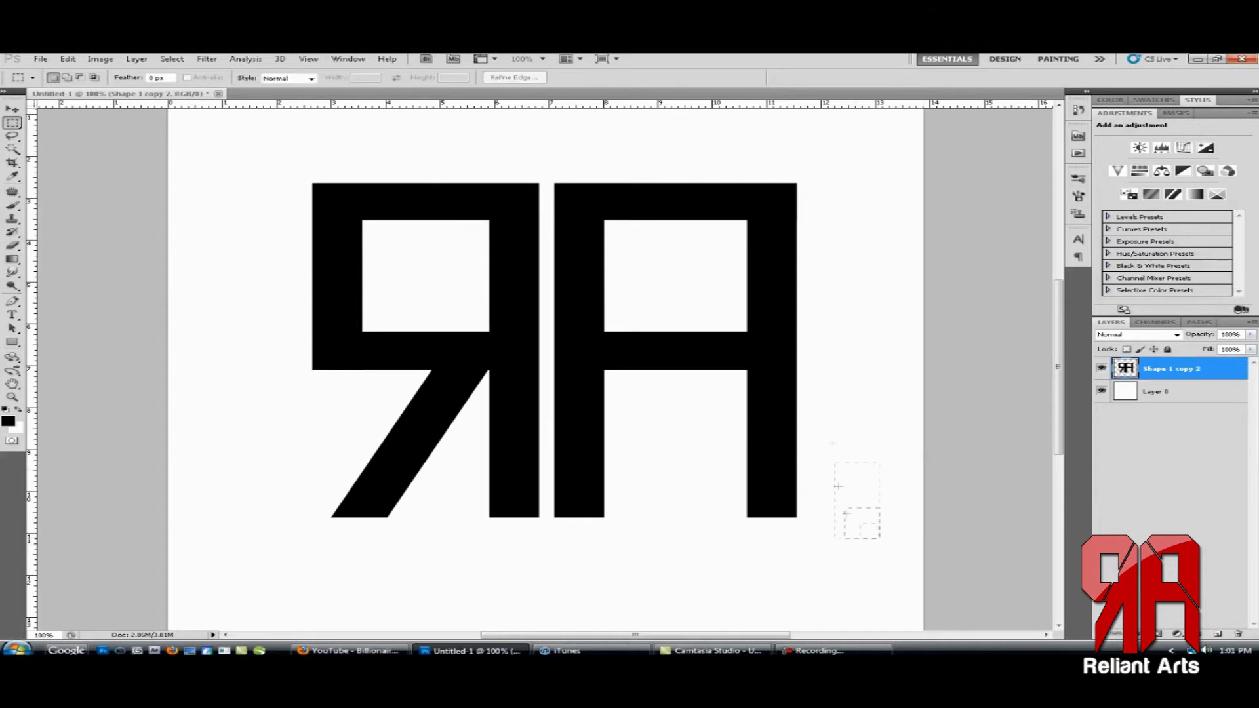
{"action": "key", "text": "Delete"}
{"action": "key", "text": "ctrl+d"}
{"action": "left_click_drag", "start_coordinate": [320, 447], "coordinate": [314, 446]}
{"action": "key", "text": "Delete"}
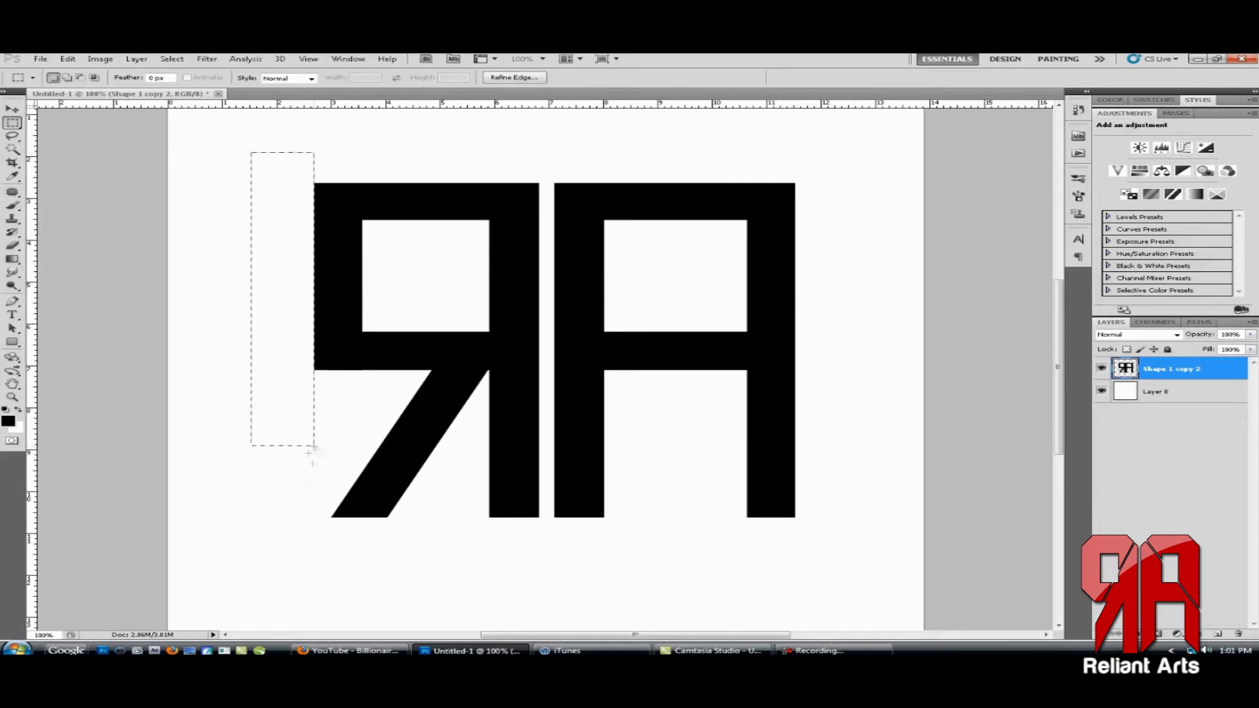
Select the R's inner square by colour and contract the selection by 10 pixels
{"action": "left_click", "coordinate": [1188, 396]}
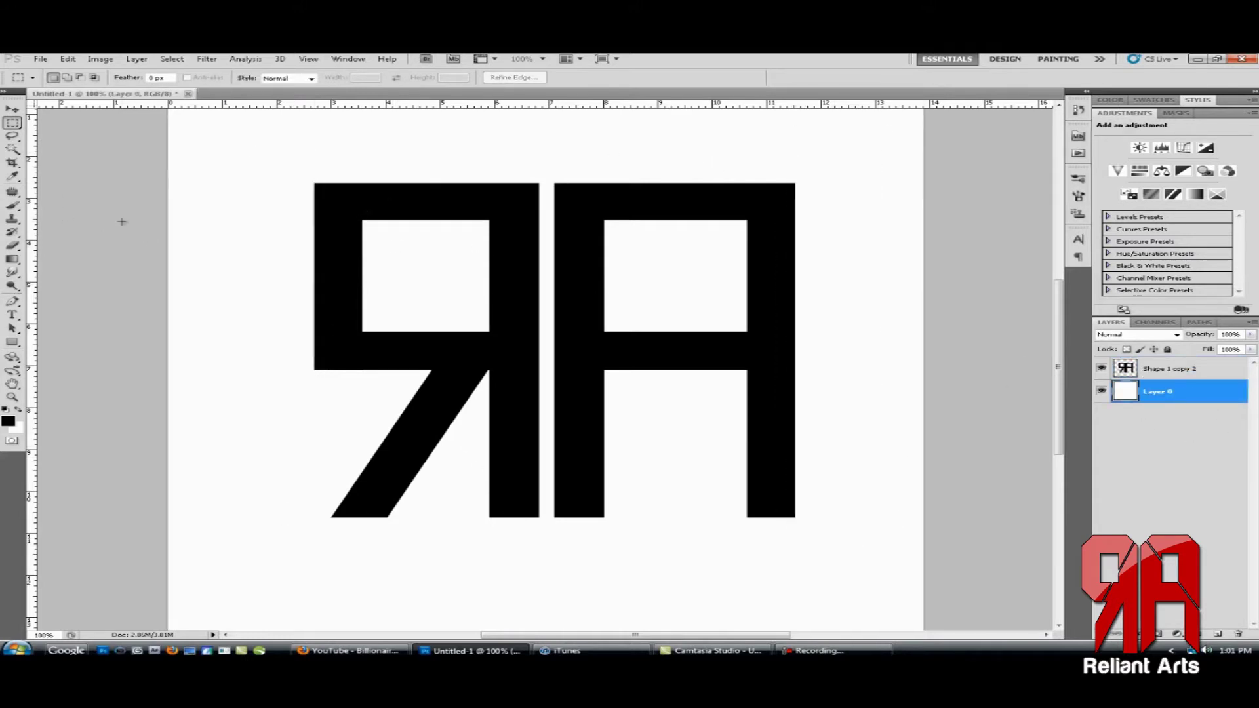
{"action": "left_click", "coordinate": [11, 149]}
{"action": "key", "text": "alt+bracketright"}
{"action": "left_click", "coordinate": [387, 249]}
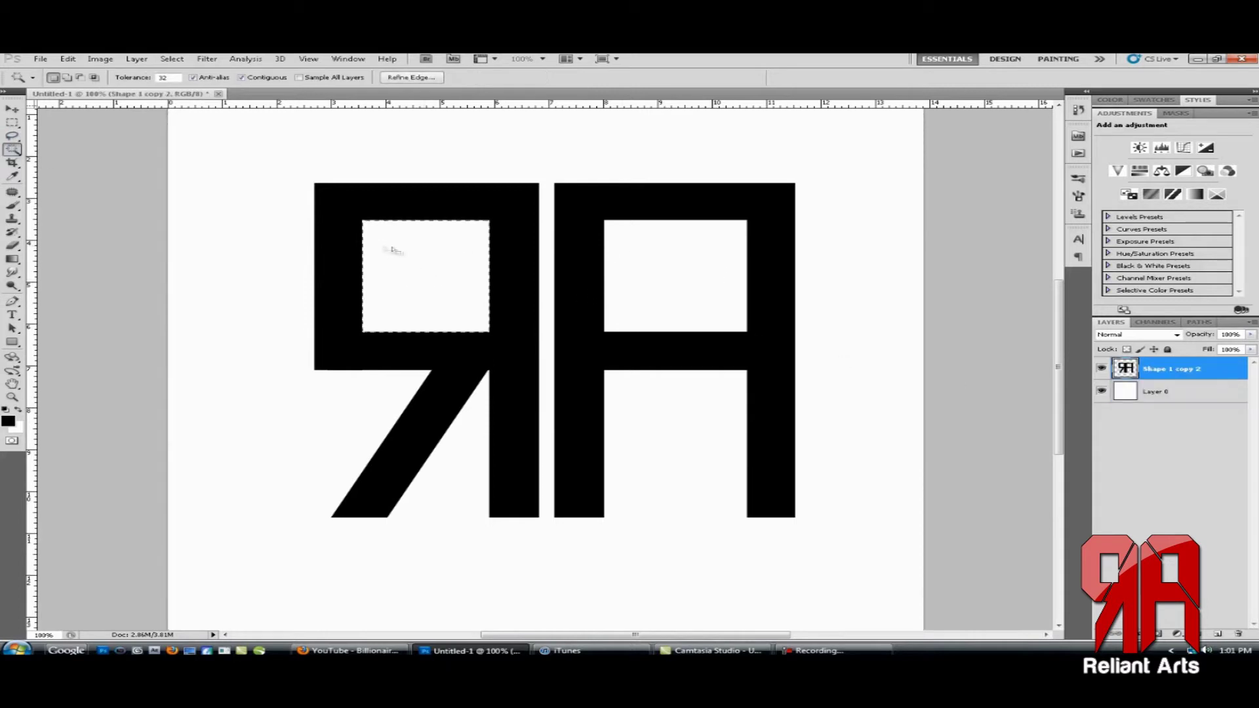
{"action": "left_click", "coordinate": [172, 58]}
{"action": "left_click", "coordinate": [354, 219]}
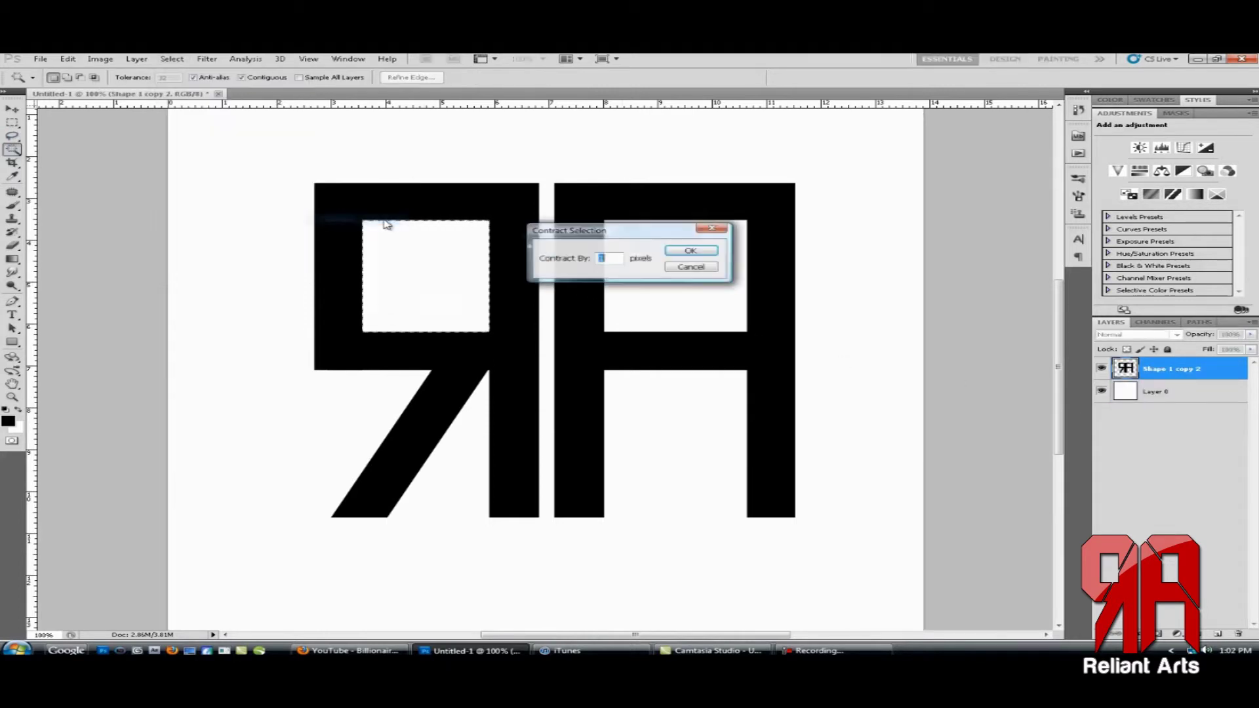
{"action": "type", "text": "10"}
{"action": "key", "text": "Return"}
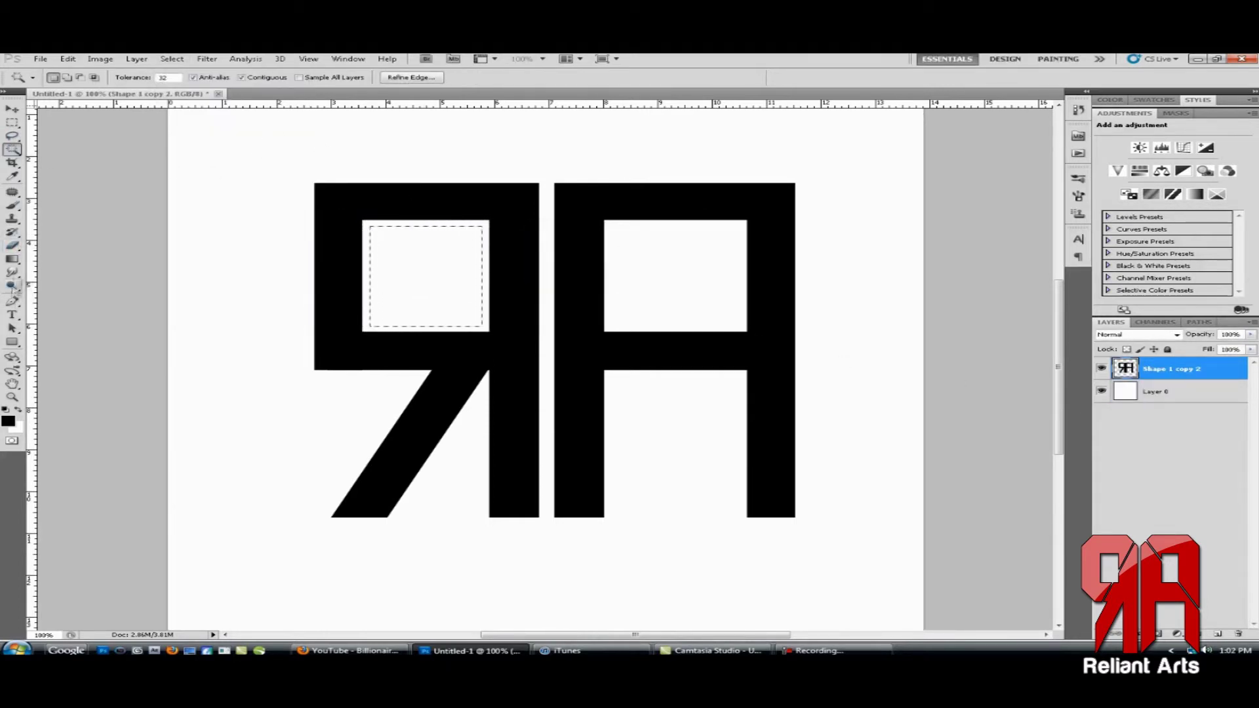
Invert the selection and brush the margin around the R's inner square black
{"action": "left_click", "coordinate": [12, 206]}
{"action": "right_click", "coordinate": [861, 326]}
{"action": "key", "text": "Return"}
{"action": "left_click_drag", "start_coordinate": [377, 250], "coordinate": [413, 215]}
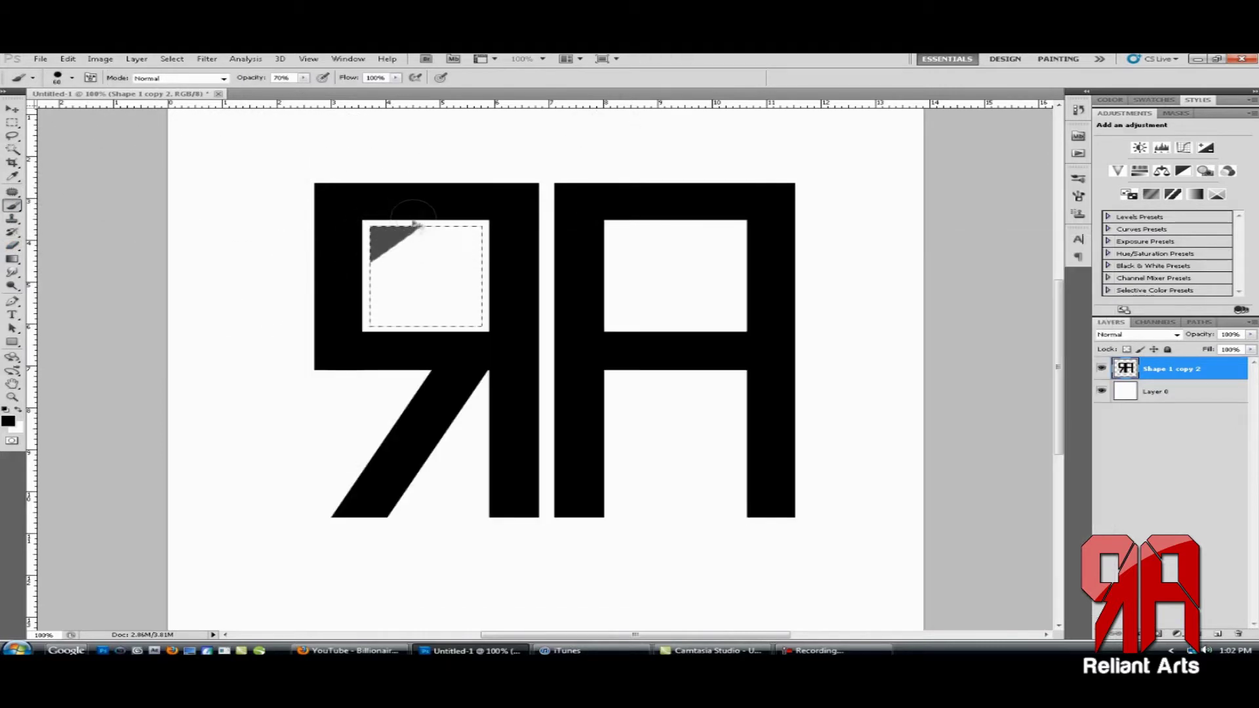
{"action": "left_click", "coordinate": [615, 190]}
{"action": "left_click", "coordinate": [623, 275]}
{"action": "key", "text": "ctrl+shift+i"}
{"action": "mouse_move", "coordinate": [485, 248]}
{"action": "left_mouse_down"}
{"action": "mouse_move", "coordinate": [388, 247]}
{"action": "mouse_move", "coordinate": [360, 331]}
{"action": "mouse_move", "coordinate": [467, 319]}
{"action": "mouse_move", "coordinate": [459, 216]}
{"action": "mouse_move", "coordinate": [385, 227]}
{"action": "left_mouse_up"}
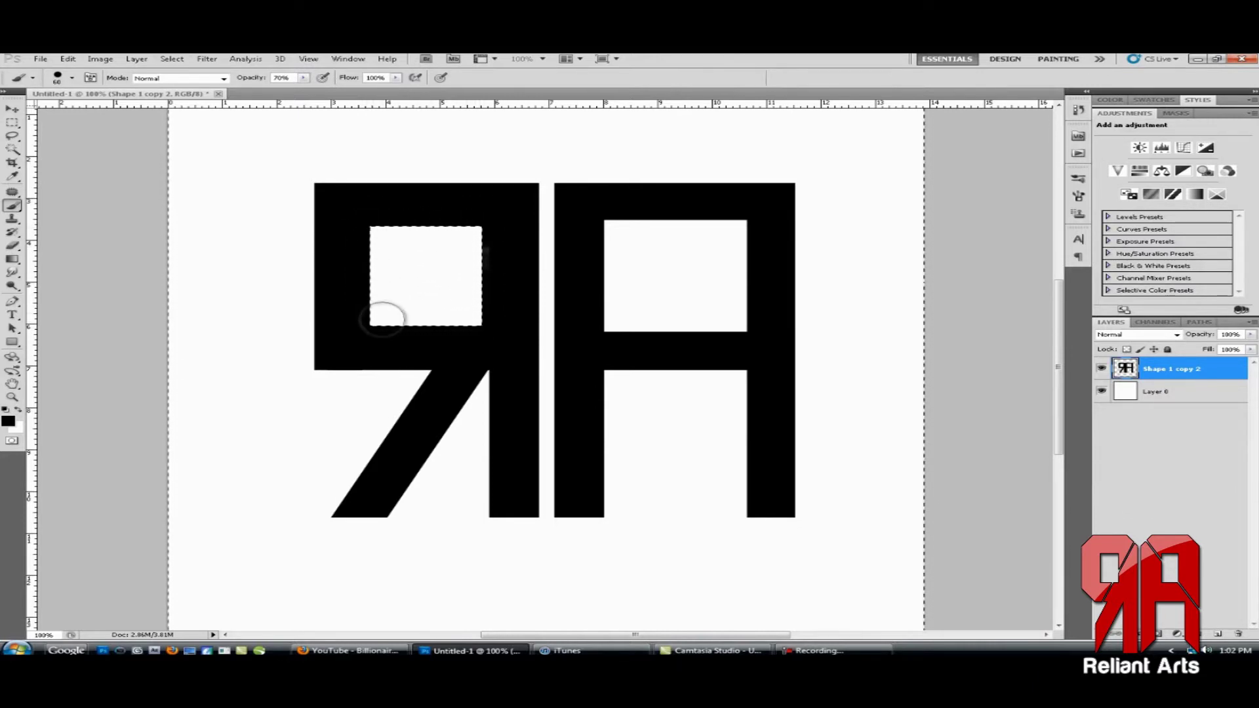
{"action": "key", "text": "m"}
{"action": "key", "text": "ctrl+d"}
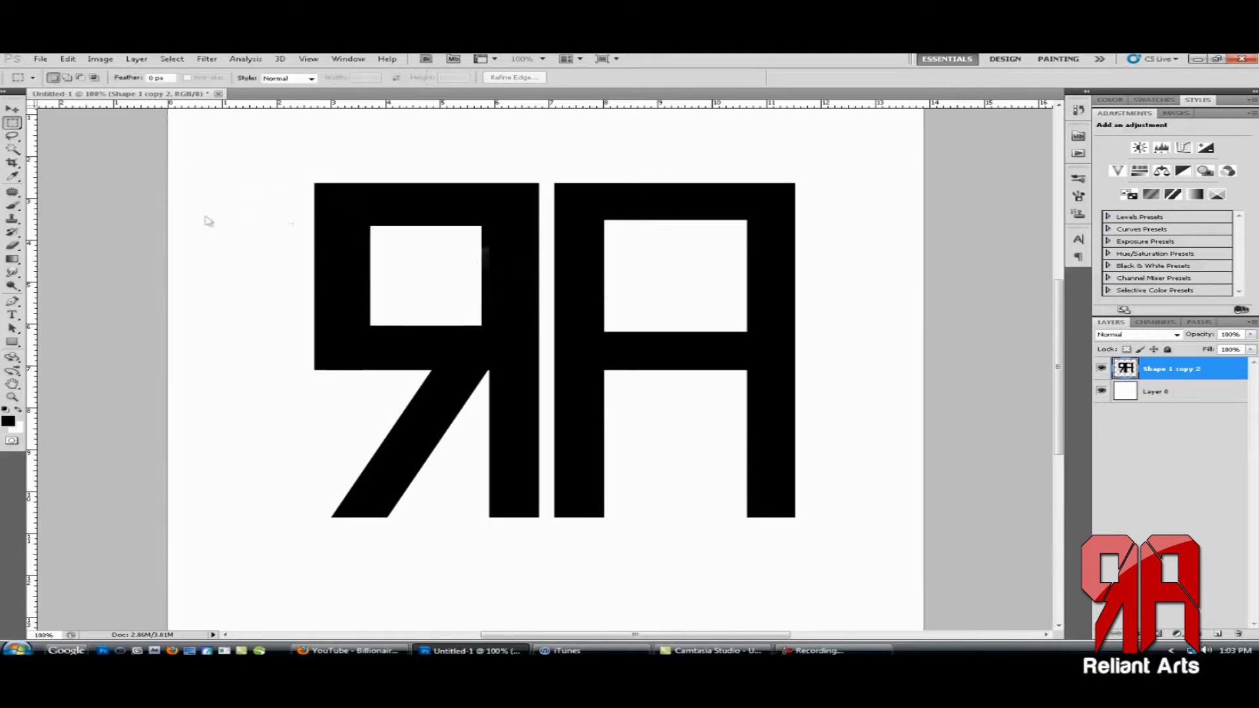
Hide the white background layer and touch up the R's diagonal leg with the brush
{"action": "key", "text": "w"}
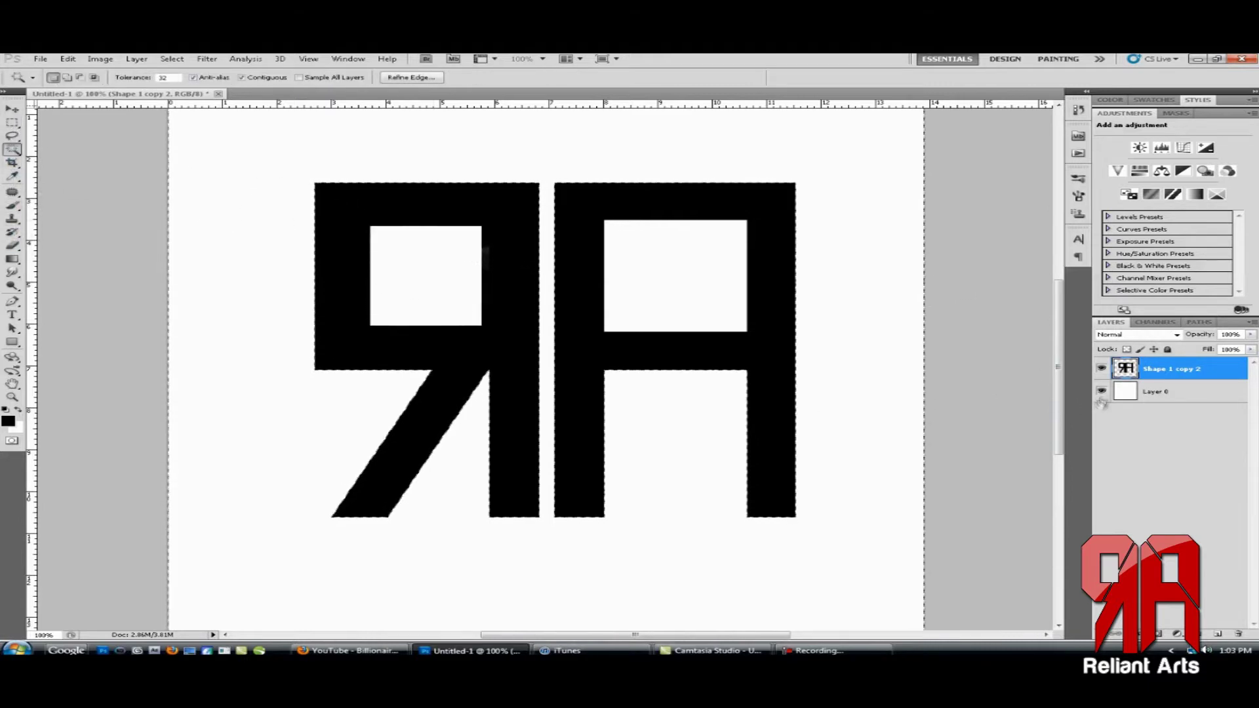
{"action": "left_click", "coordinate": [1101, 392]}
{"action": "left_click", "coordinate": [337, 209]}
{"action": "key", "text": "b"}
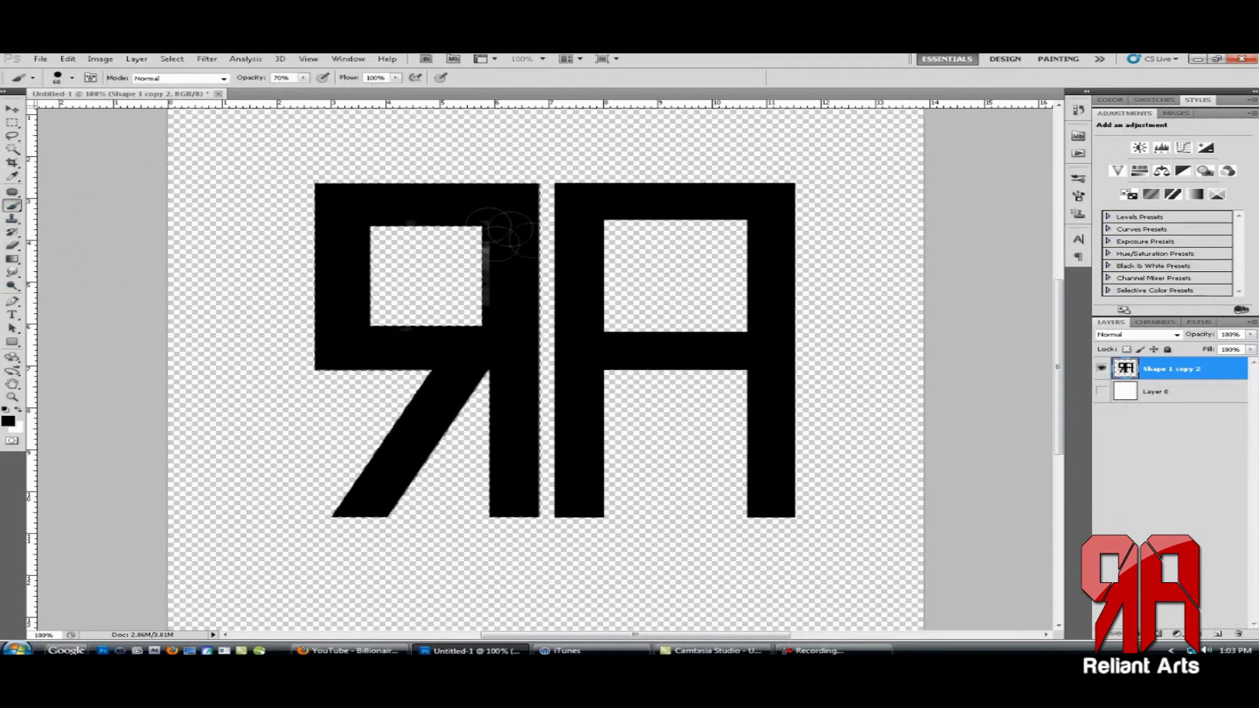
{"action": "left_click_drag", "start_coordinate": [462, 395], "coordinate": [374, 486]}
{"action": "key", "text": "m"}
{"action": "key", "text": "ctrl+d"}
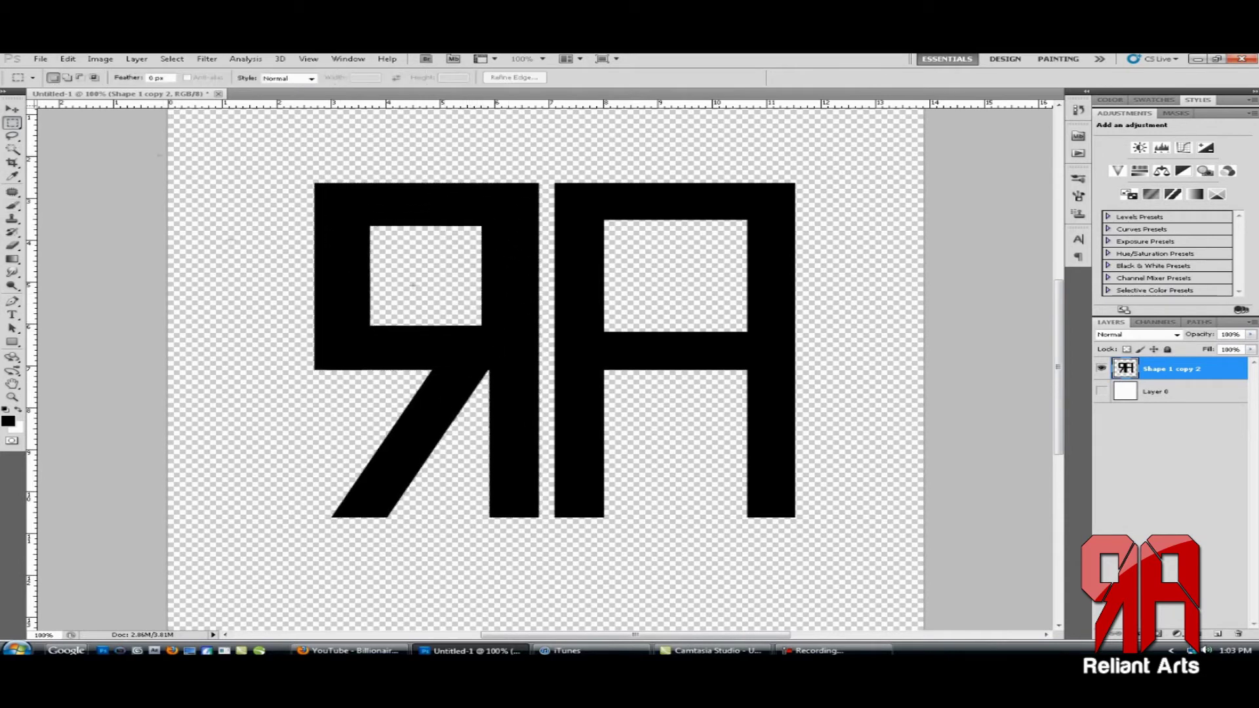
Scale the R's inner area to 82% width, shorten it, and bucket-fill the gap black
{"action": "left_click_drag", "start_coordinate": [384, 259], "coordinate": [386, 342]}
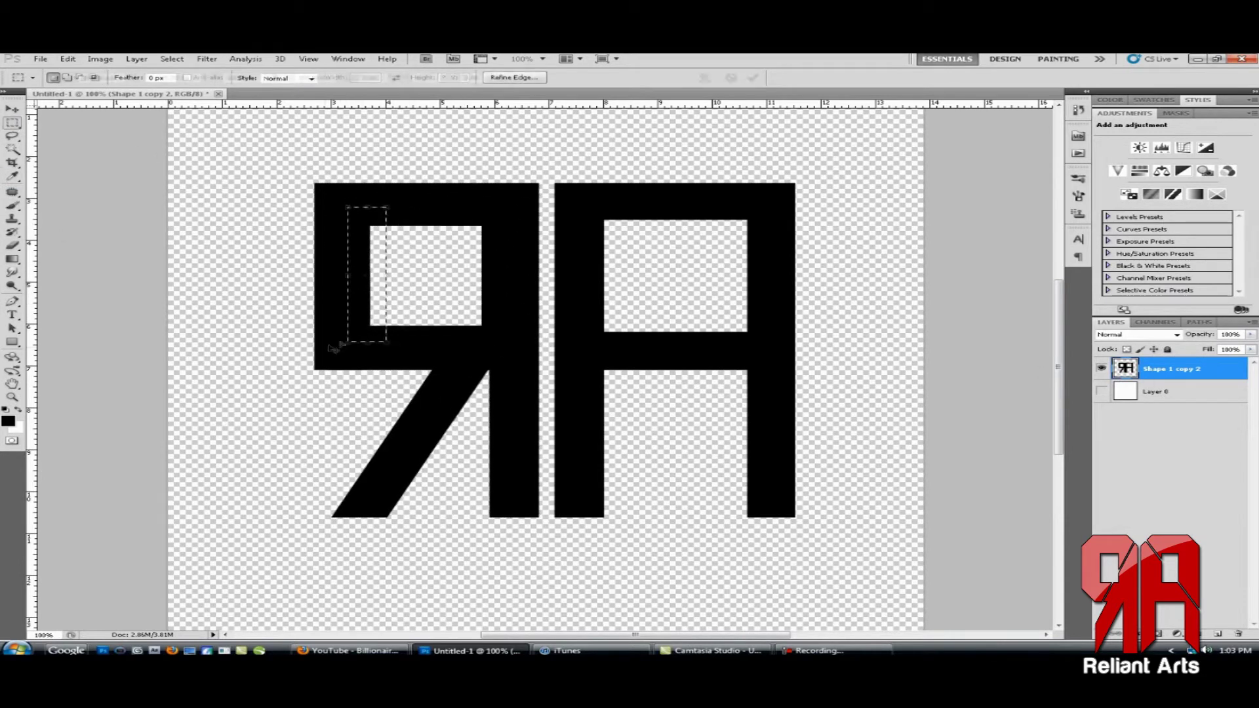
{"action": "key", "text": "ctrl+t"}
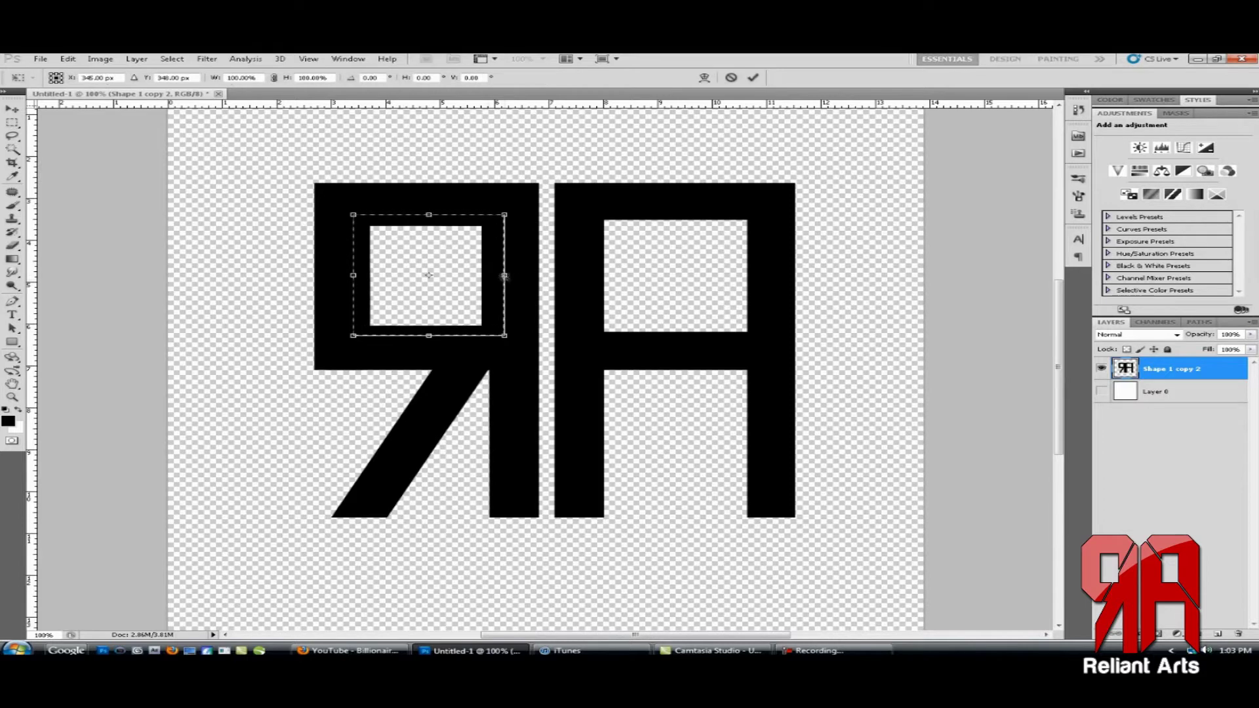
{"action": "left_click_drag", "start_coordinate": [504, 275], "coordinate": [491, 287]}
{"action": "left_click_drag", "start_coordinate": [429, 215], "coordinate": [431, 226]}
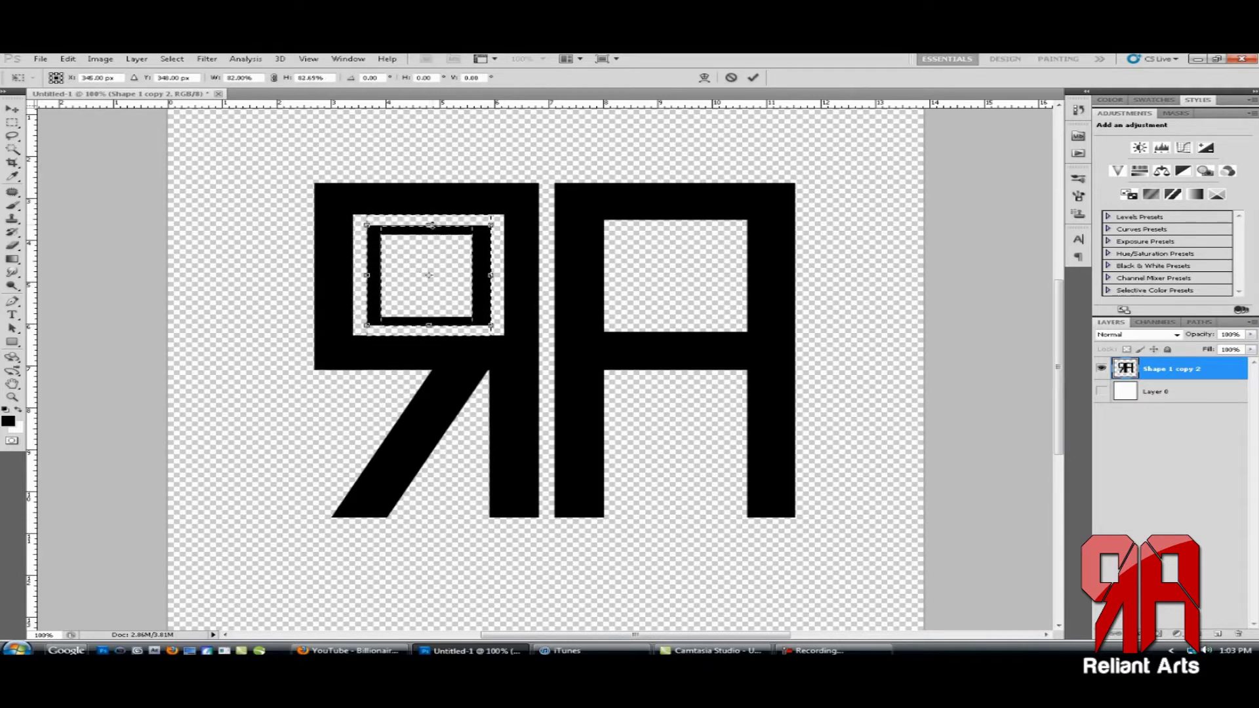
{"action": "key", "text": "Return"}
{"action": "key", "text": "ctrl+d"}
{"action": "key", "text": "g"}
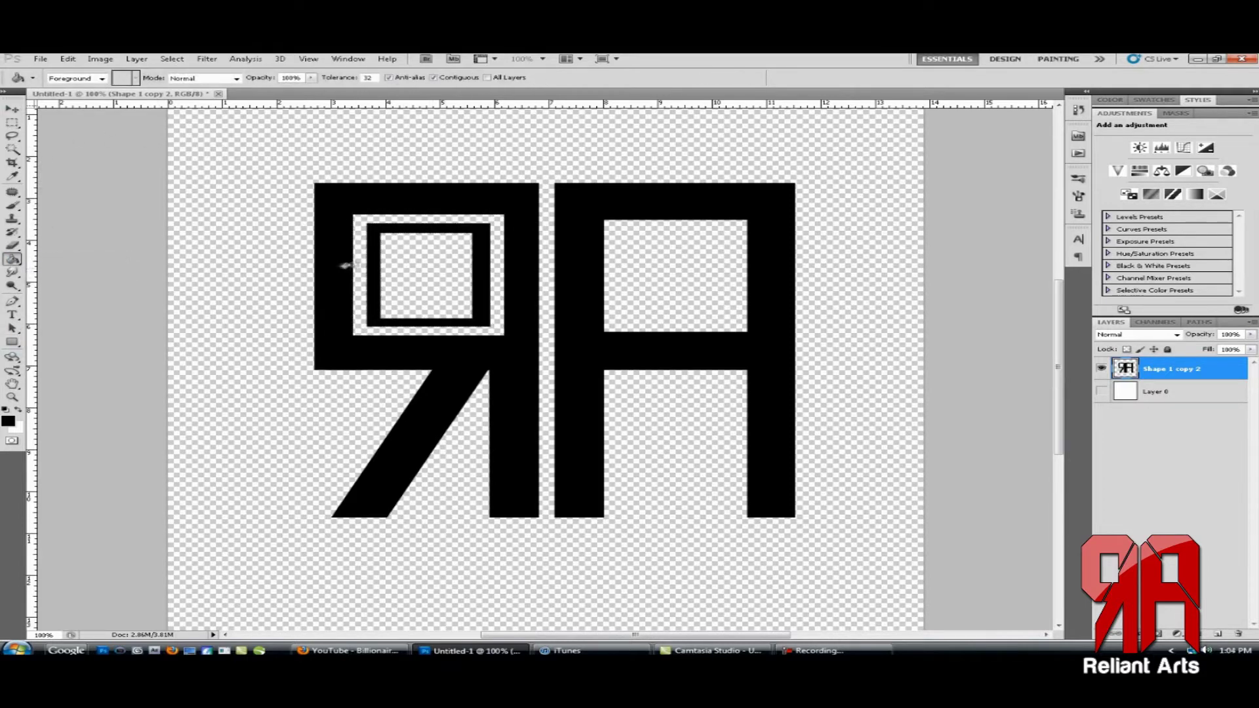
{"action": "left_click", "coordinate": [359, 262]}
Select the R's inner transparent square with the Magic Wand
{"action": "key", "text": "m"}
{"action": "key", "text": "w"}
{"action": "left_click", "coordinate": [418, 239]}
{"action": "key", "text": "m"}
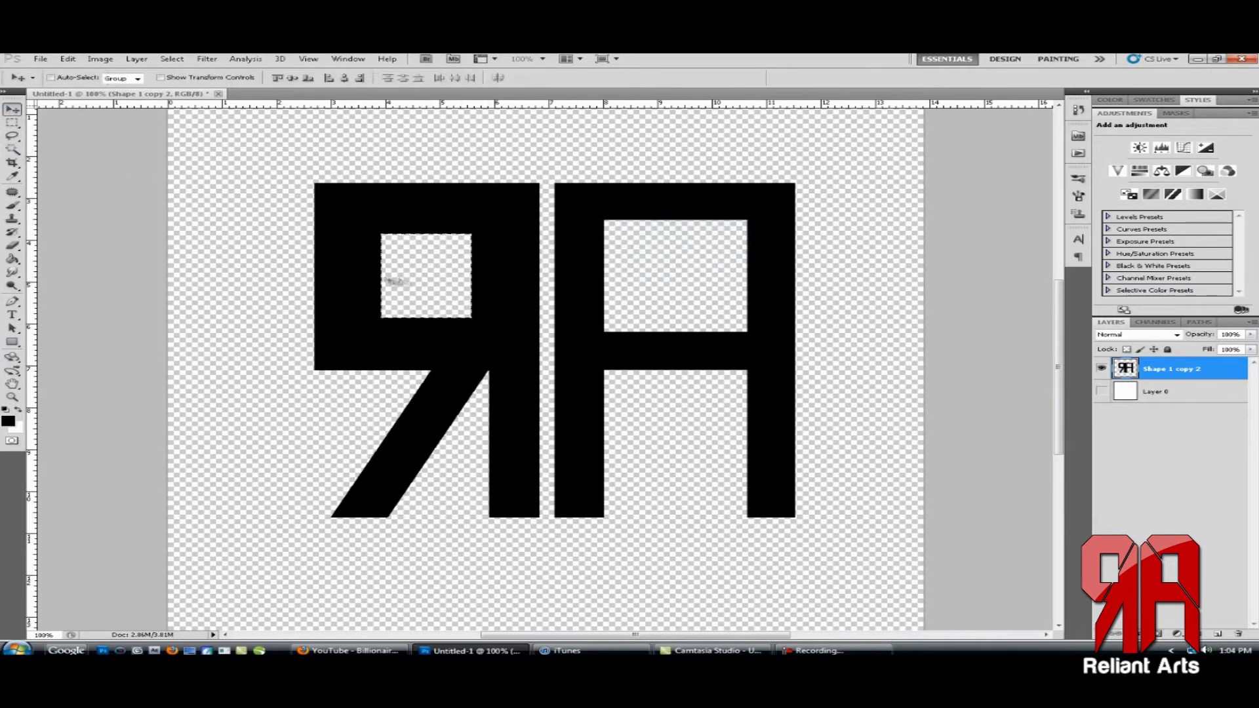
Turn the Pen paths over the R's top-left and lower-left corners into selections and delete them
{"action": "left_click", "coordinate": [12, 150]}
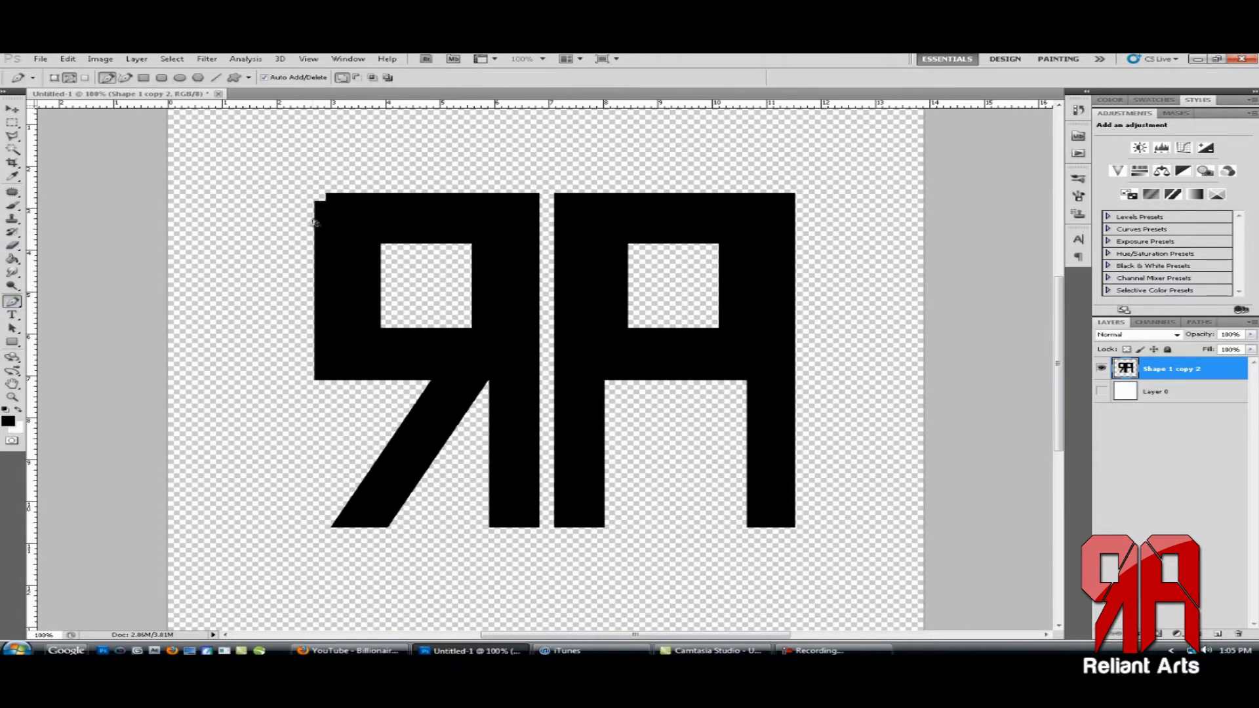
{"action": "right_click", "coordinate": [320, 204]}
{"action": "left_click", "coordinate": [380, 259]}
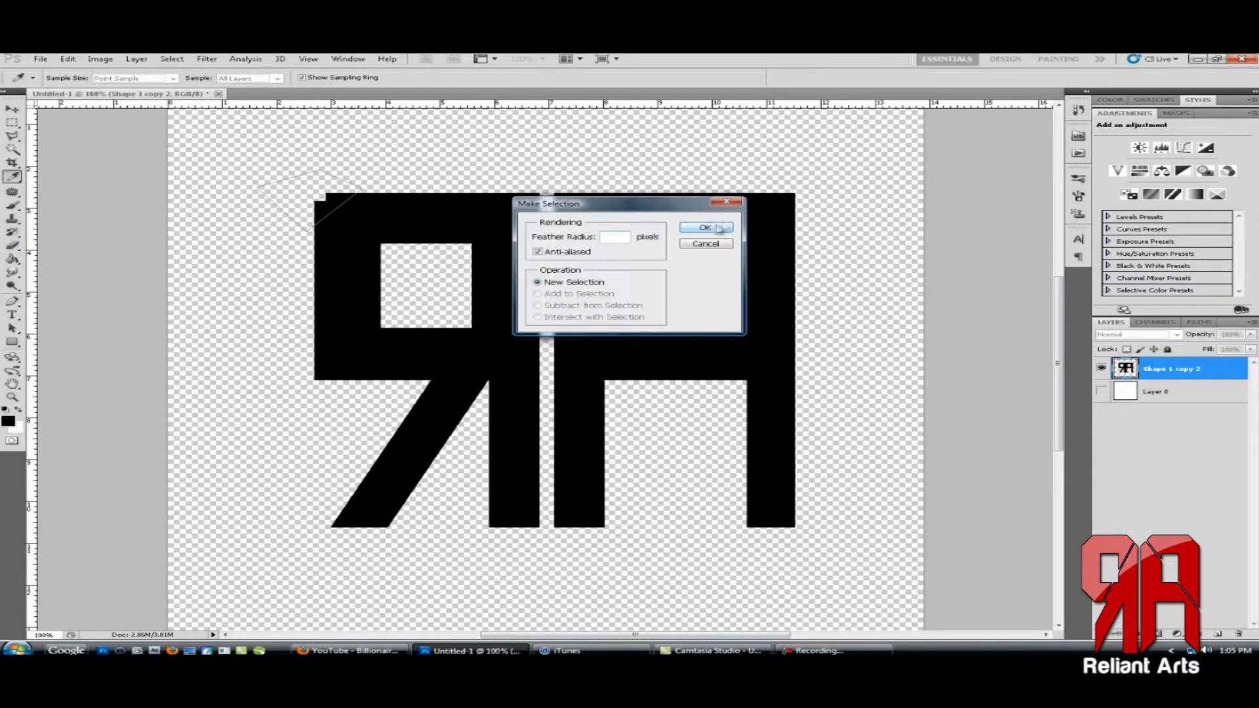
{"action": "key", "text": "Return"}
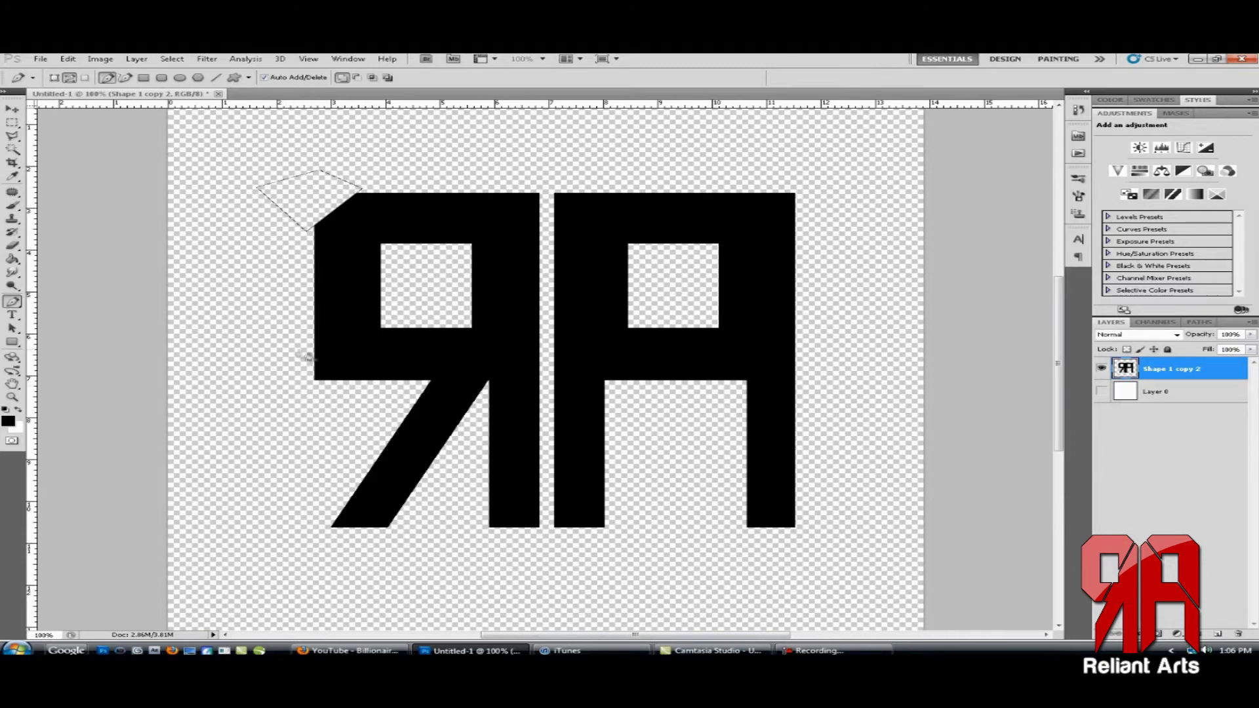
{"action": "right_click", "coordinate": [312, 343]}
{"action": "left_click", "coordinate": [371, 399]}
{"action": "key", "text": "Return"}
{"action": "key", "text": "Delete"}
{"action": "key", "text": "ctrl+d"}
Marquee the bottom-left of the R's leg and delete it for a flat vertical end
{"action": "key", "text": "m"}
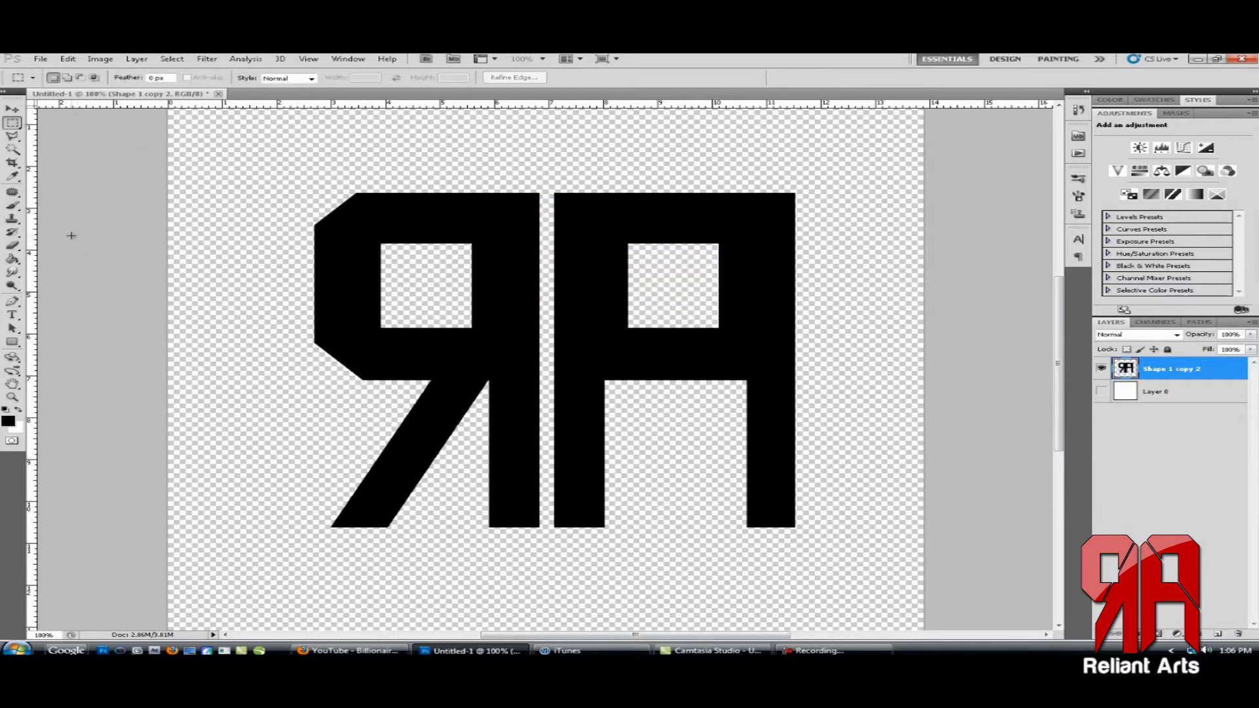
{"action": "key", "text": "p"}
{"action": "key", "text": "m"}
{"action": "left_click_drag", "start_coordinate": [295, 467], "coordinate": [379, 541]}
{"action": "key", "text": "Delete"}
{"action": "key", "text": "ctrl+d"}
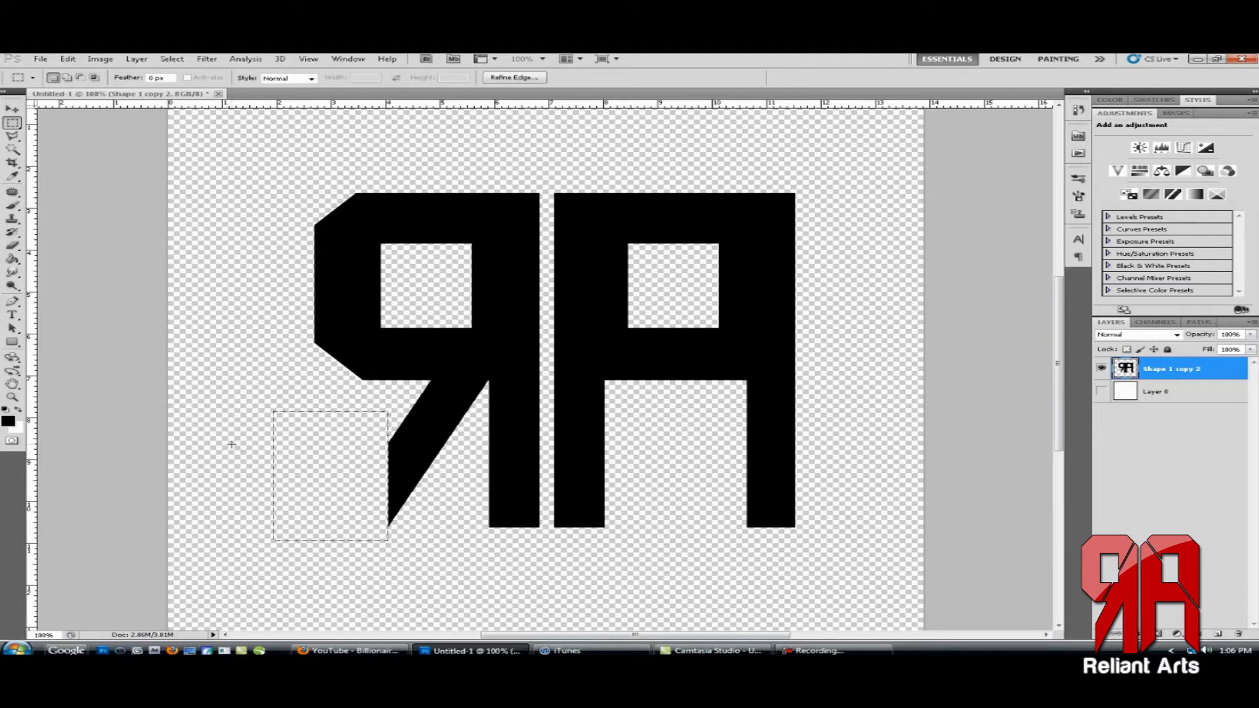
{"action": "key", "text": "ctrl+alt+z"}
{"action": "key", "text": "ctrl+alt+z"}
{"action": "key", "text": "Delete"}
{"action": "key", "text": "ctrl+d"}
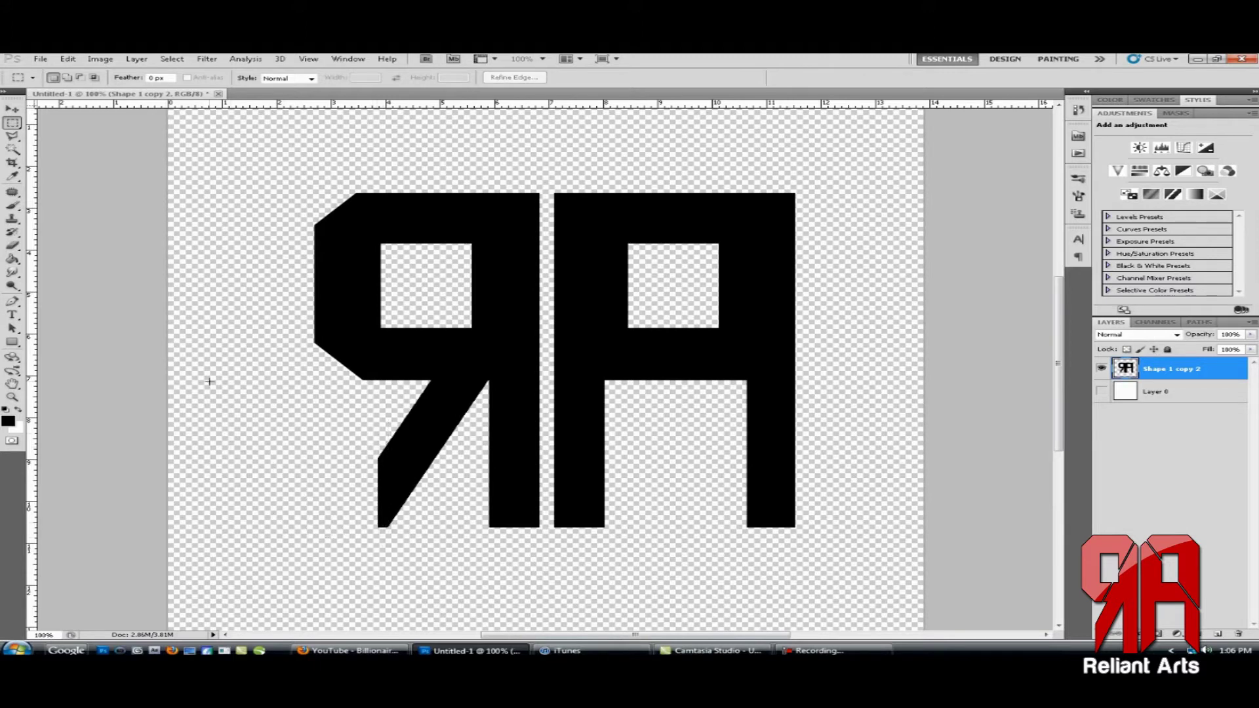
{"action": "key", "text": "ctrl+alt+z"}
{"action": "key", "text": "ctrl+alt+z"}
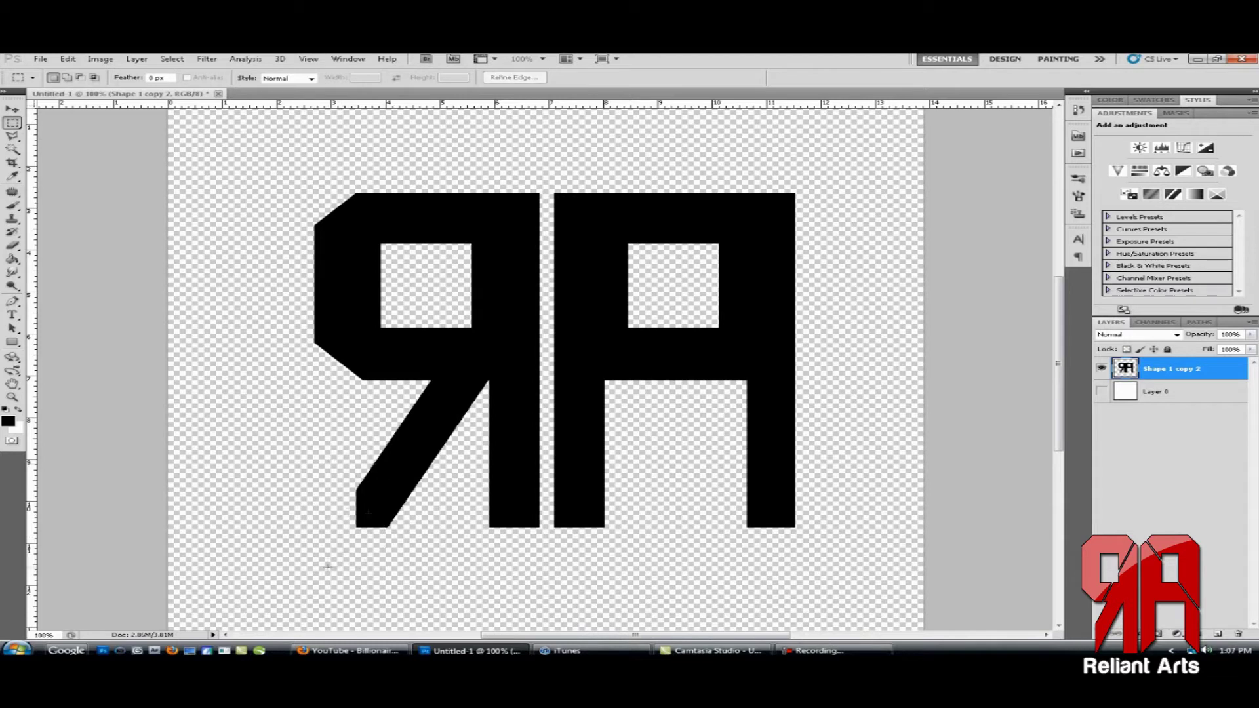
{"action": "key", "text": "Delete"}
{"action": "key", "text": "ctrl+d"}
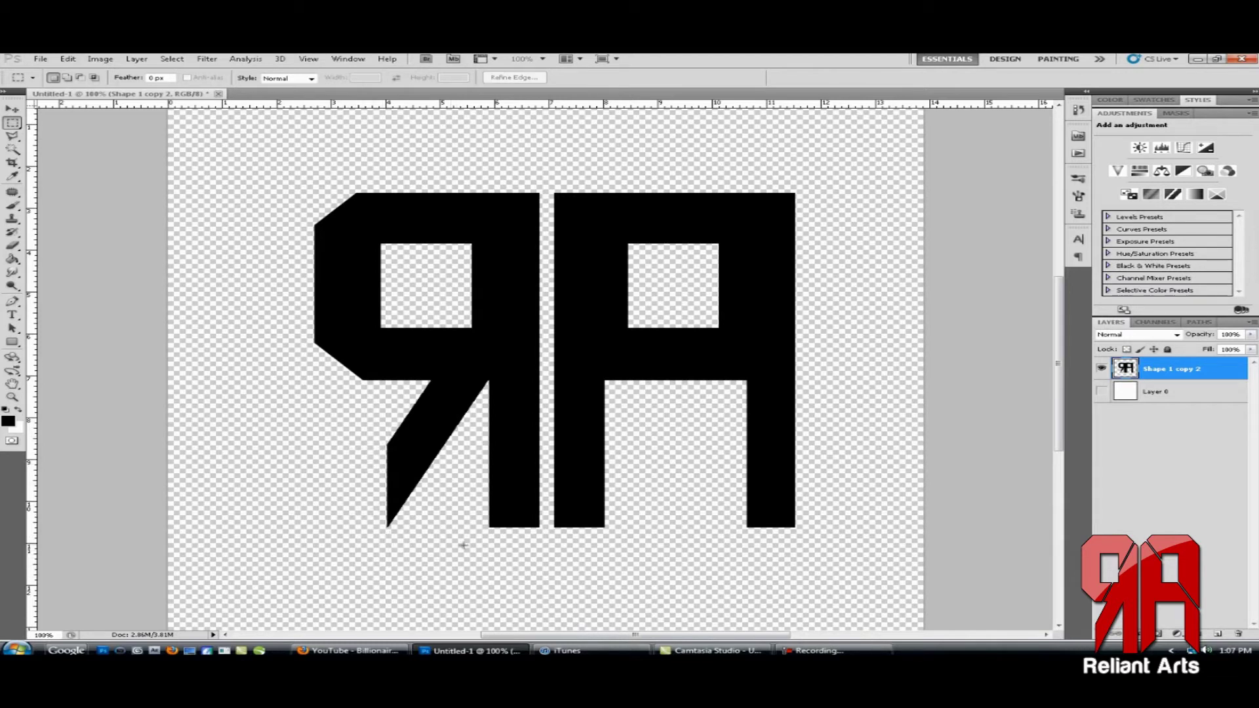
Try deleting a strip along the letters' bottoms, then undo it
{"action": "left_click_drag", "start_coordinate": [289, 575], "coordinate": [923, 515]}
{"action": "key", "text": "Delete"}
{"action": "key", "text": "ctrl+d"}
{"action": "key", "text": "ctrl+alt+z"}
{"action": "key", "text": "ctrl+alt+z"}
{"action": "key", "text": "ctrl+d"}
Cut a Pen-drawn triangle off the R's top-right corner
{"action": "left_click", "coordinate": [12, 302]}
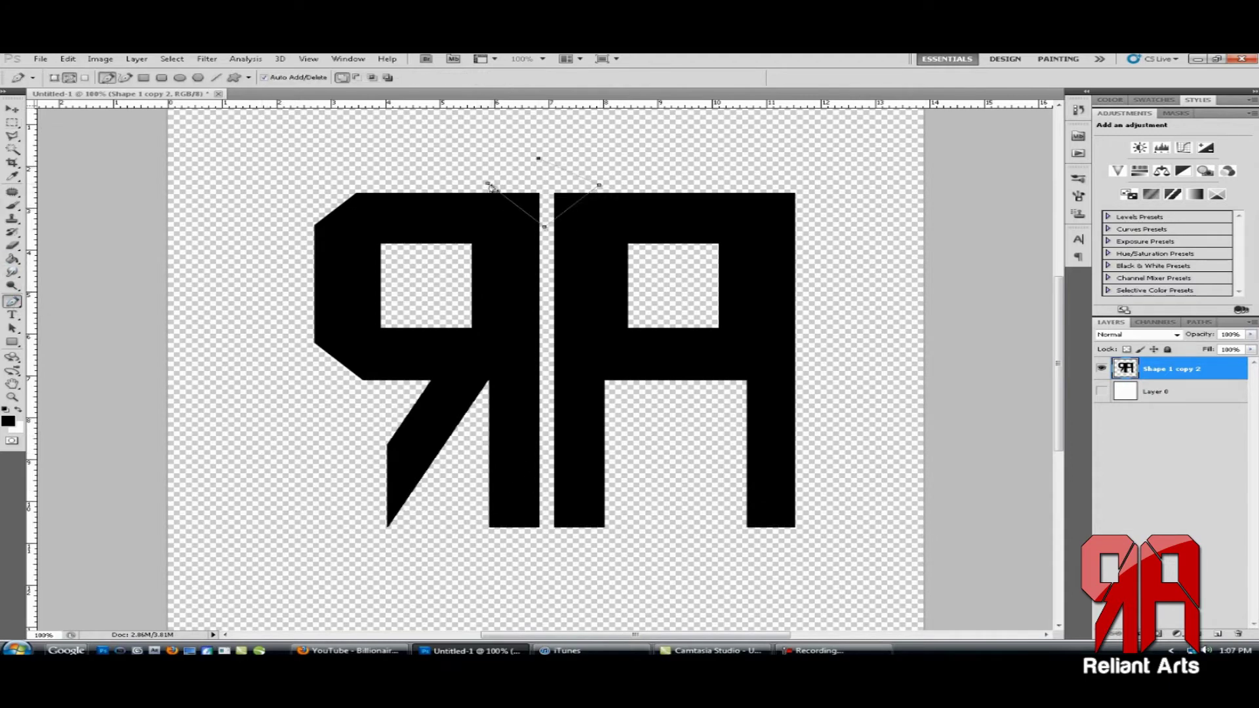
{"action": "key", "text": "ctrl+plus"}
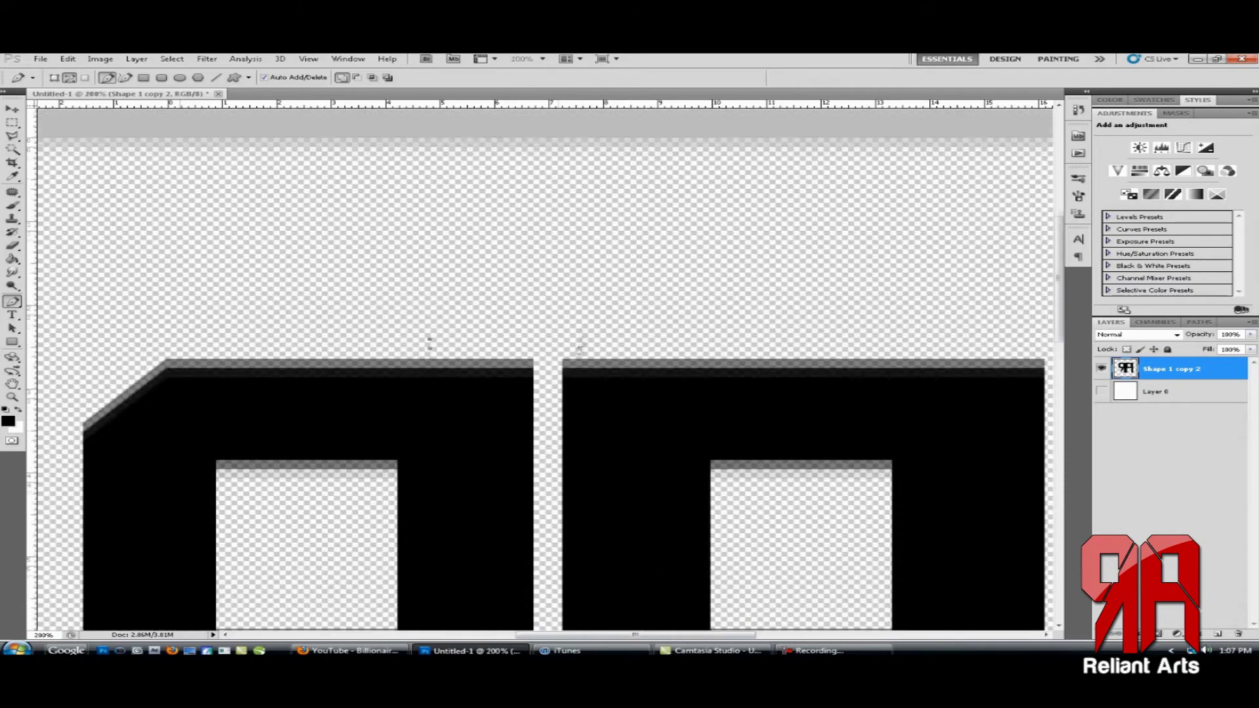
{"action": "right_click", "coordinate": [518, 354]}
{"action": "left_click", "coordinate": [604, 413]}
{"action": "key", "text": "Delete"}
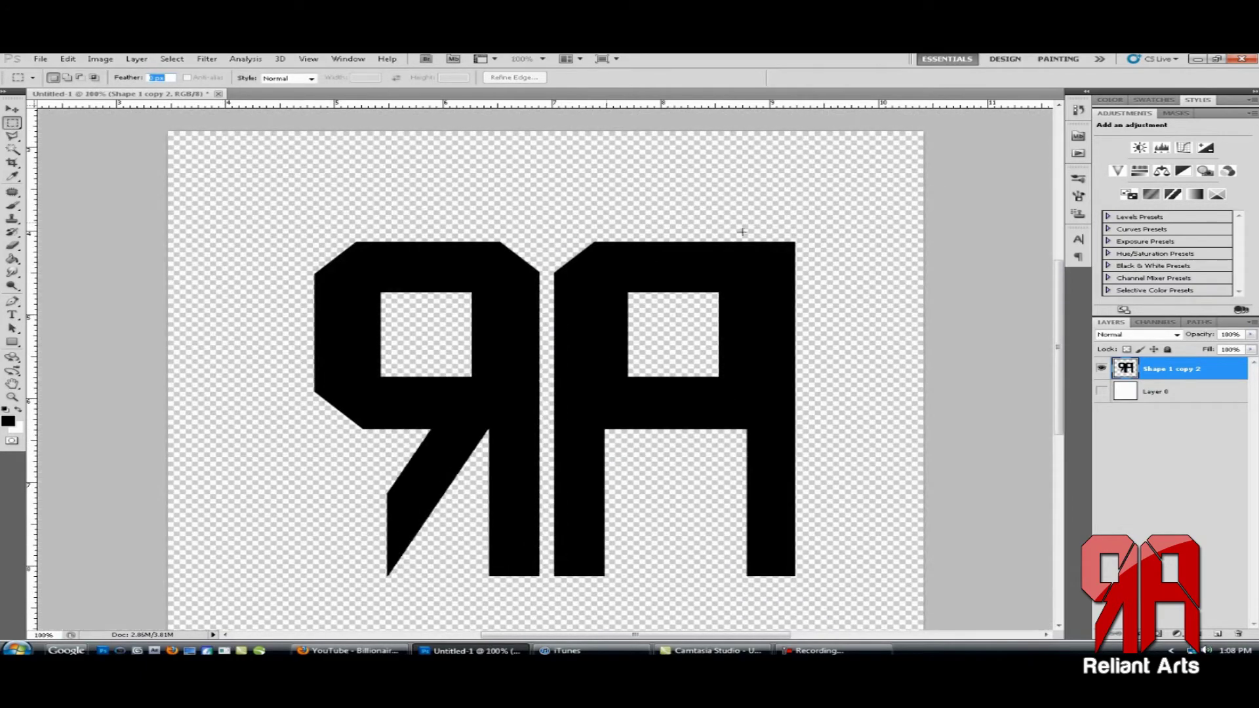
Cut triangle paths off both top corners of the A
{"action": "key", "text": "p"}
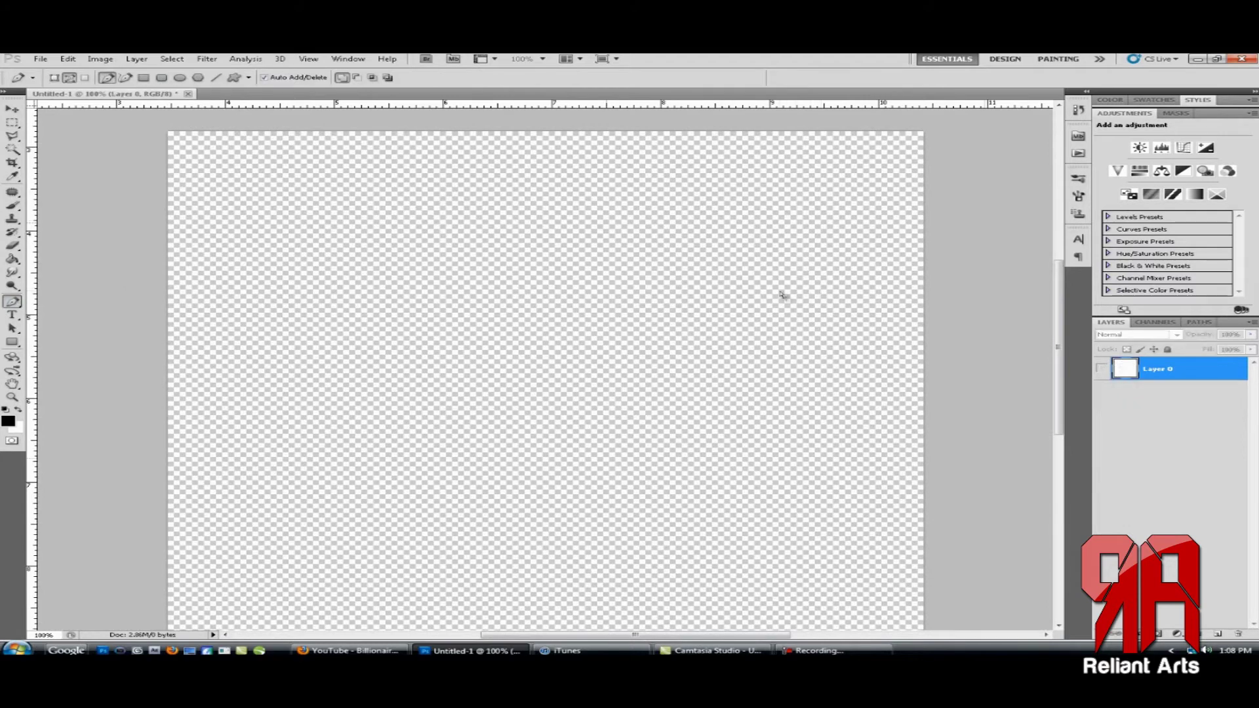
{"action": "right_click", "coordinate": [754, 247]}
{"action": "left_click", "coordinate": [787, 300]}
{"action": "key", "text": "Return"}
{"action": "key", "text": "m"}
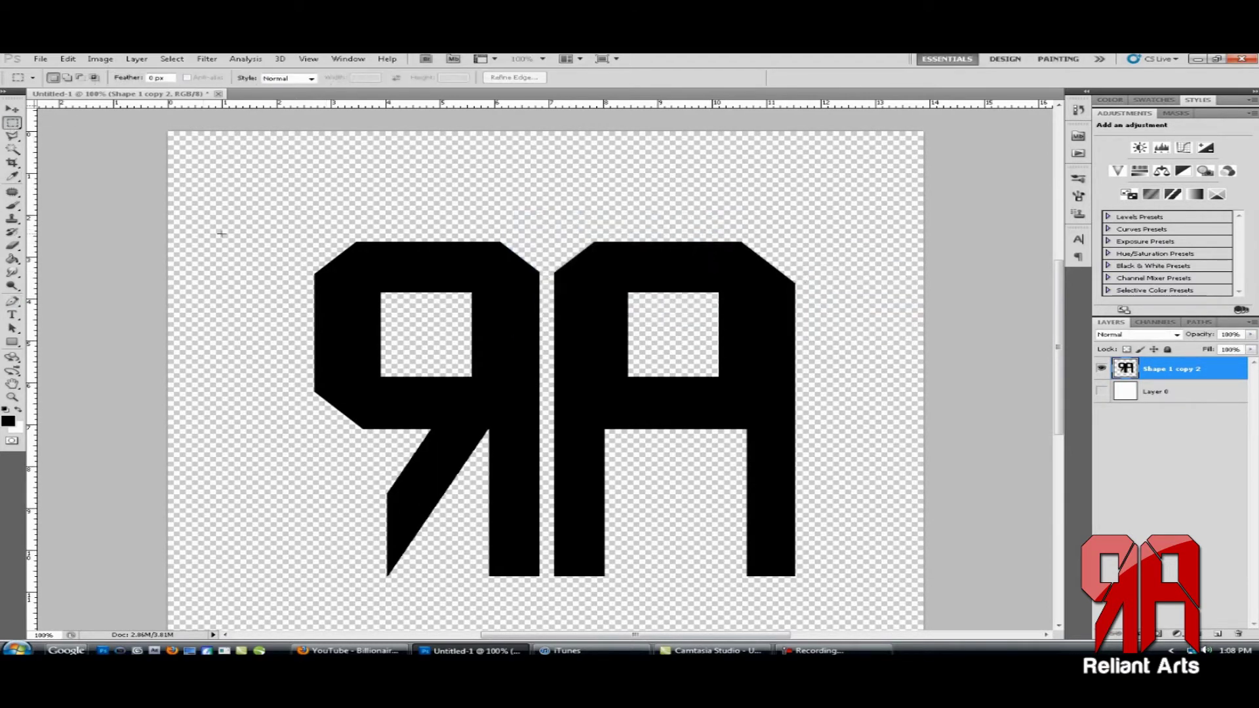
{"action": "left_click", "coordinate": [813, 651]}
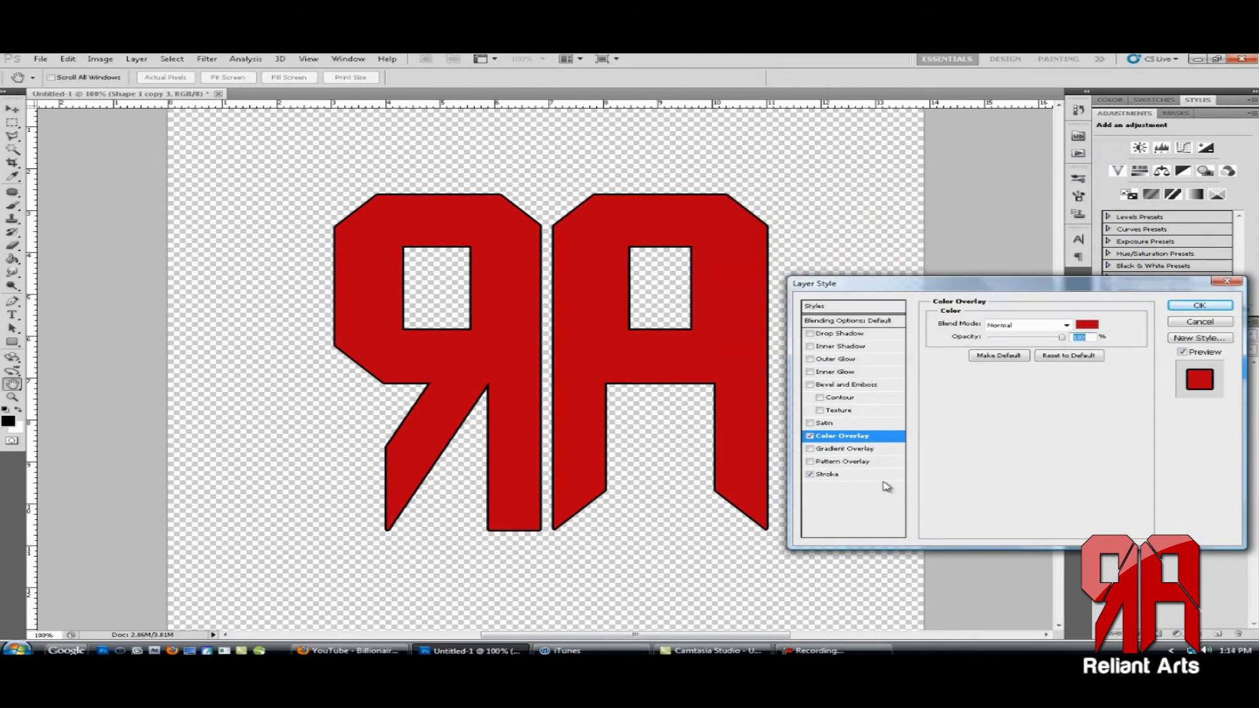
Try Satin and Bevel and Emboss with several gloss contours, then drop Satin
{"action": "left_click", "coordinate": [833, 423]}
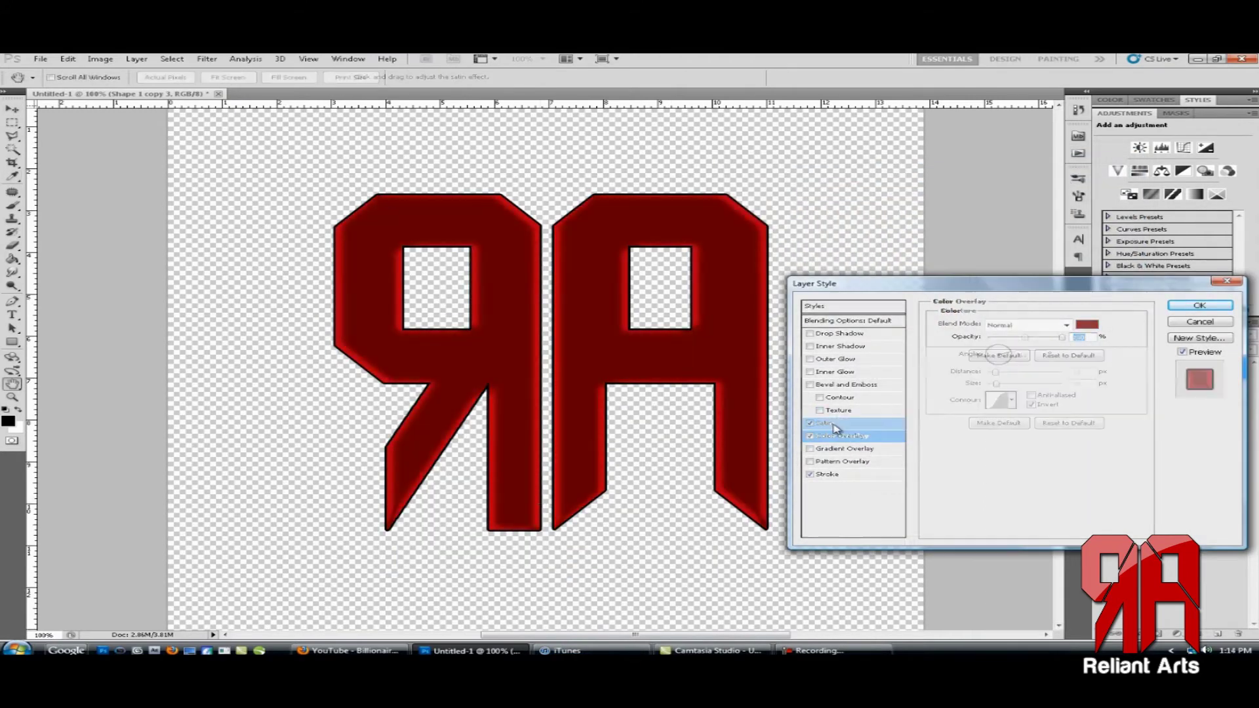
{"action": "mouse_move", "coordinate": [998, 387]}
{"action": "left_mouse_down"}
{"action": "mouse_move", "coordinate": [1039, 388]}
{"action": "mouse_move", "coordinate": [1027, 396]}
{"action": "left_mouse_up"}
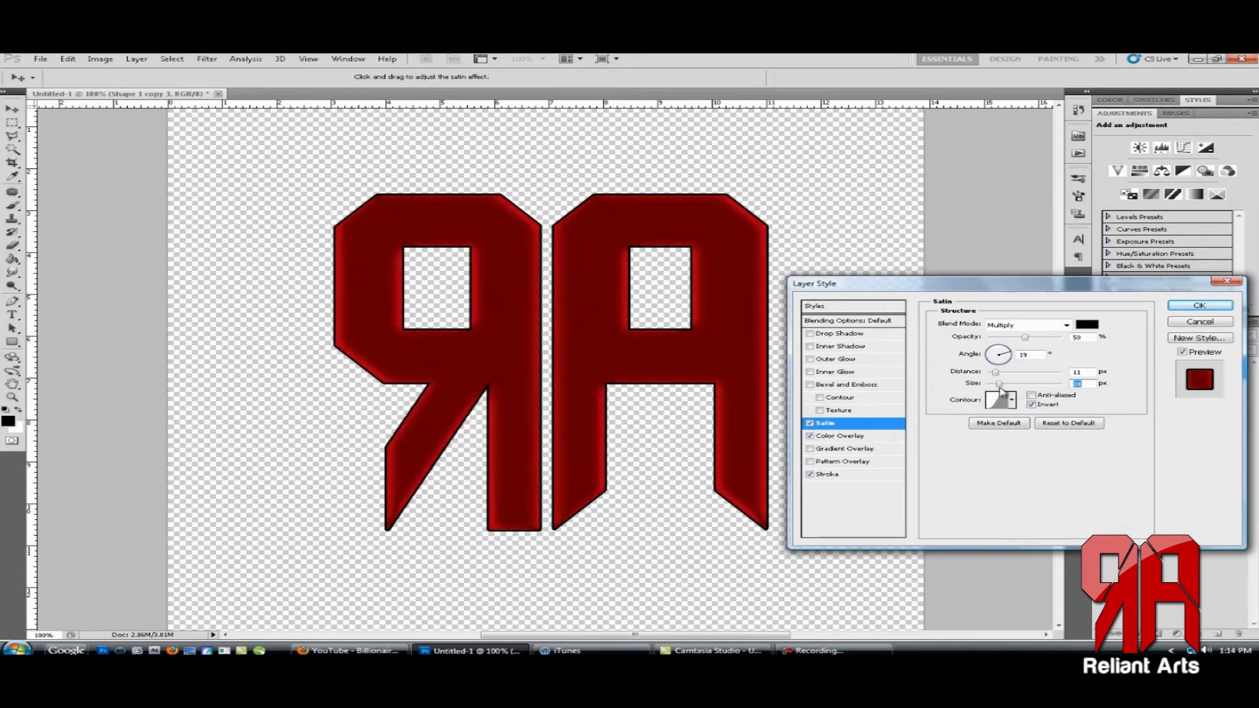
{"action": "left_click", "coordinate": [810, 423]}
{"action": "left_click", "coordinate": [849, 385]}
{"action": "left_click", "coordinate": [1003, 453]}
{"action": "key", "text": "Escape"}
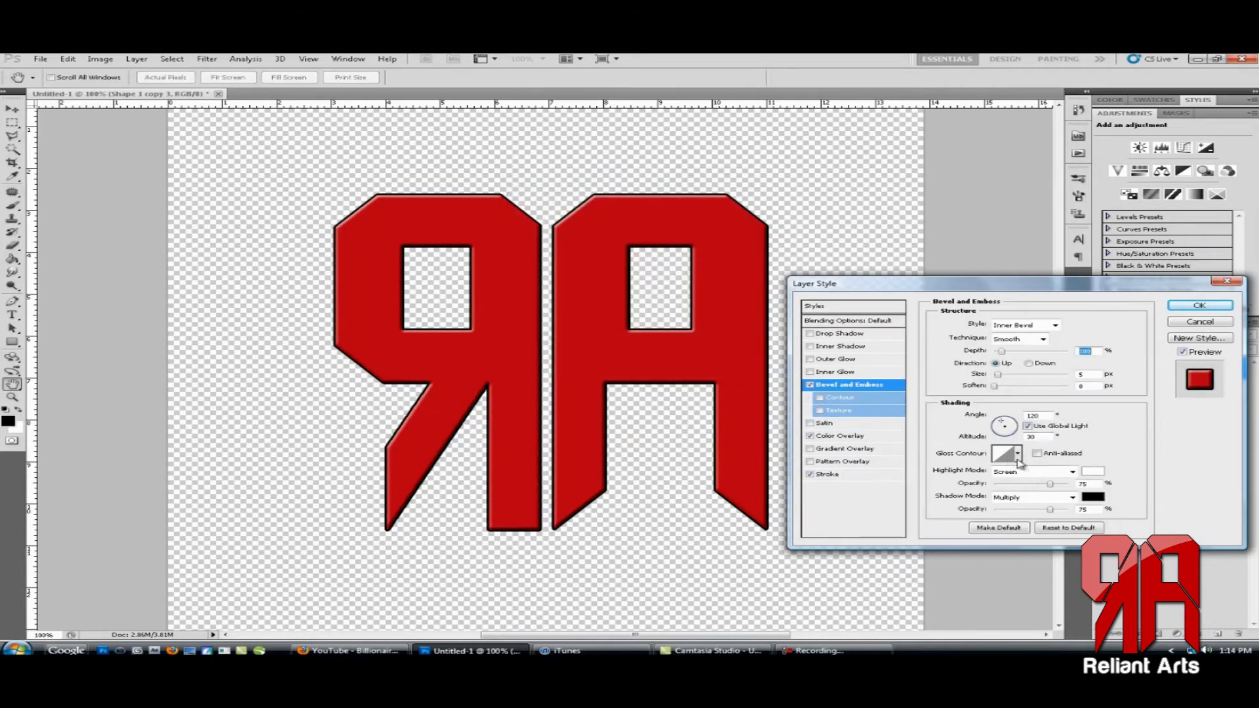
{"action": "left_click", "coordinate": [1018, 453]}
{"action": "left_click", "coordinate": [980, 499]}
{"action": "left_click", "coordinate": [931, 499]}
{"action": "left_click", "coordinate": [1054, 484]}
{"action": "left_click", "coordinate": [984, 503]}
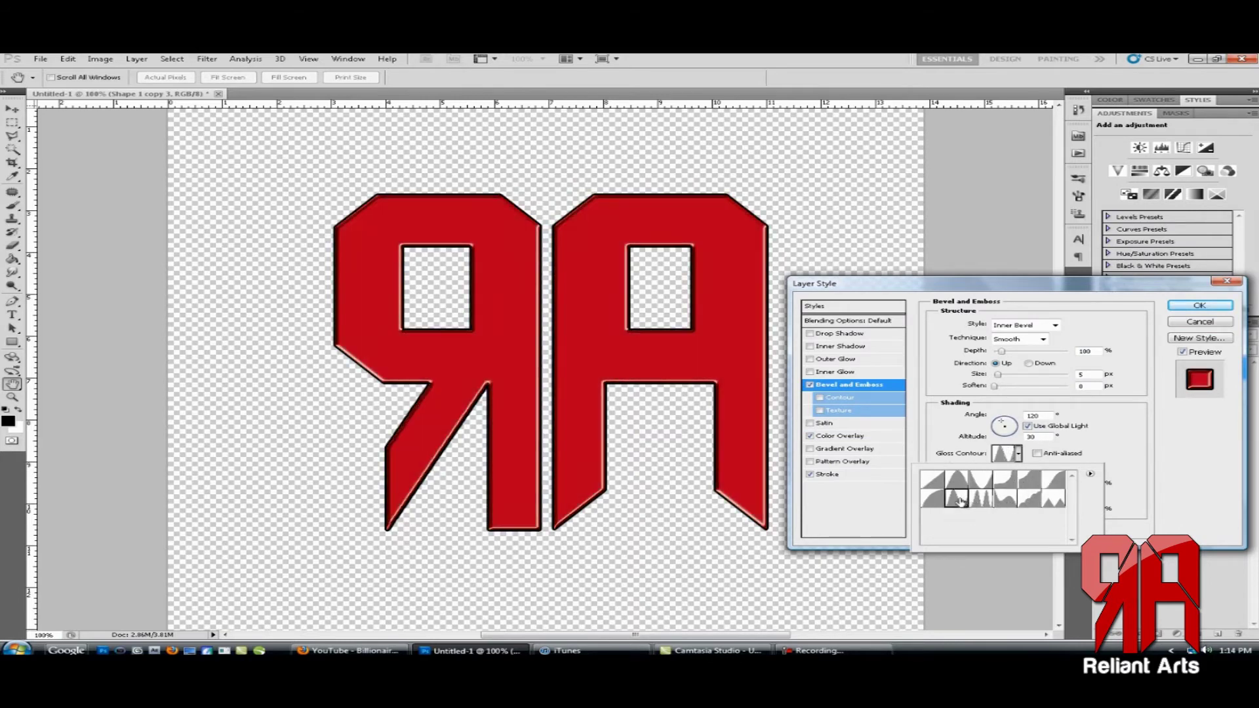
{"action": "left_click", "coordinate": [1149, 477]}
Enable Drop Shadow with a smaller size, turn off Bevel and Emboss, and apply
{"action": "left_click", "coordinate": [836, 333]}
{"action": "left_click", "coordinate": [810, 385]}
{"action": "mouse_move", "coordinate": [992, 395]}
{"action": "left_mouse_down"}
{"action": "mouse_move", "coordinate": [1002, 400]}
{"action": "mouse_move", "coordinate": [993, 372]}
{"action": "mouse_move", "coordinate": [997, 395]}
{"action": "mouse_move", "coordinate": [1012, 372]}
{"action": "mouse_move", "coordinate": [1031, 385]}
{"action": "mouse_move", "coordinate": [995, 372]}
{"action": "left_mouse_up"}
{"action": "left_click", "coordinate": [1200, 305]}
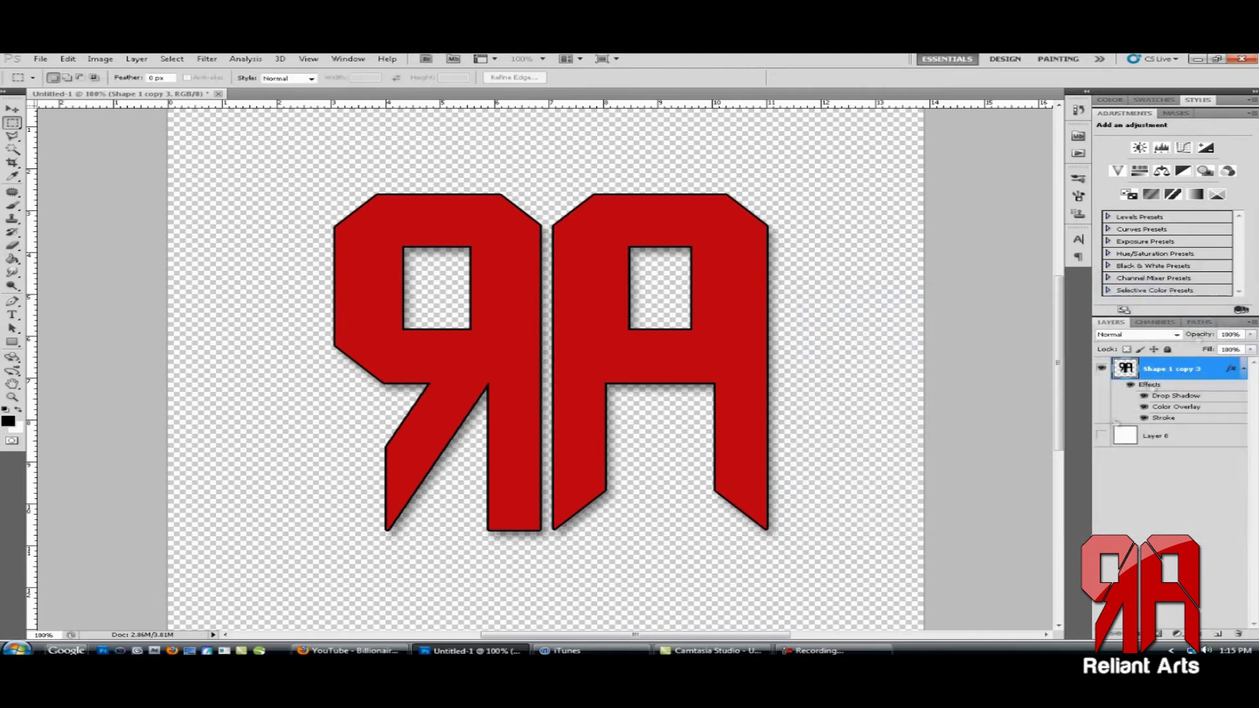
Show the white background and Polygonal Lasso a diagonal sliver across the R, deleting it
{"action": "left_click", "coordinate": [1102, 436]}
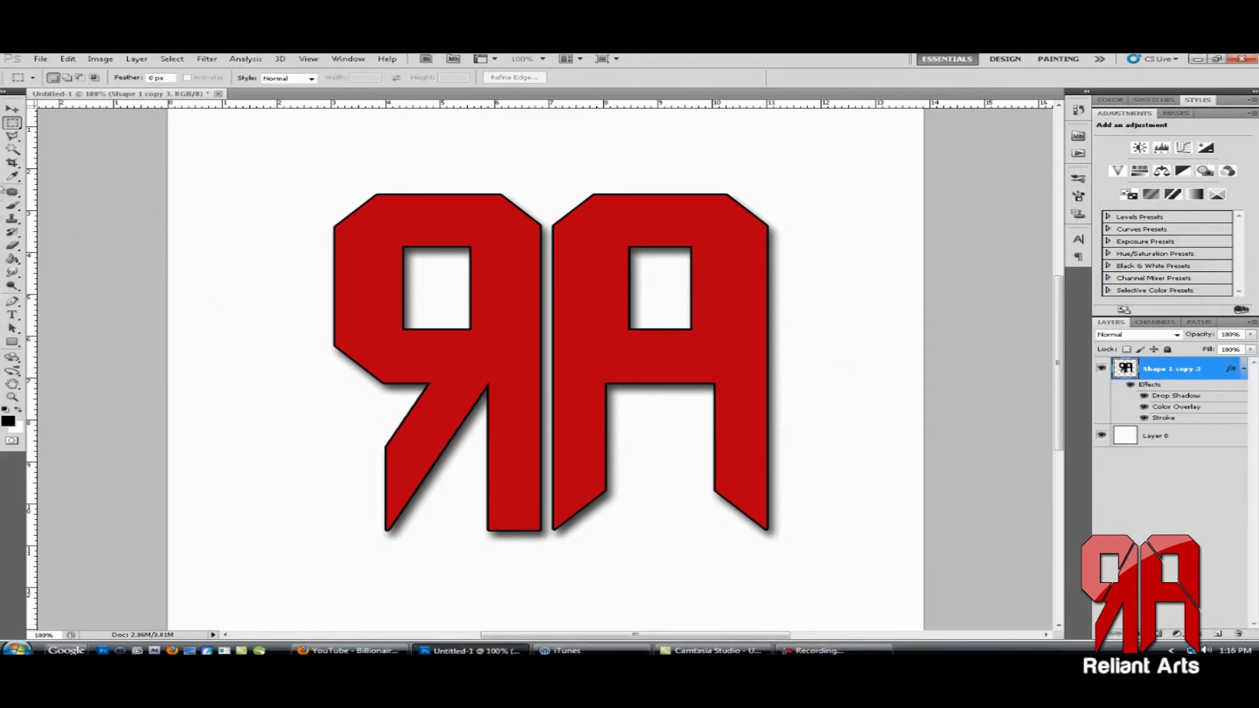
{"action": "left_click", "coordinate": [11, 136]}
{"action": "left_click", "coordinate": [49, 150]}
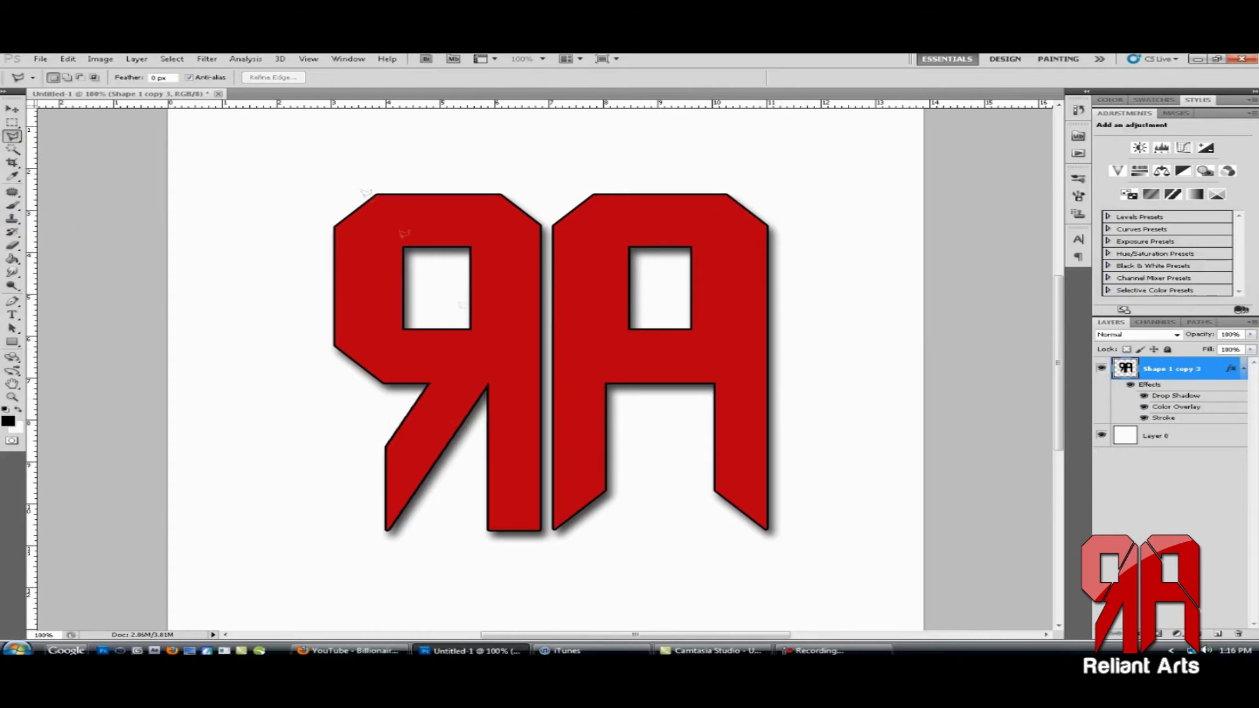
{"action": "left_click", "coordinate": [532, 205]}
{"action": "key", "text": "Delete"}
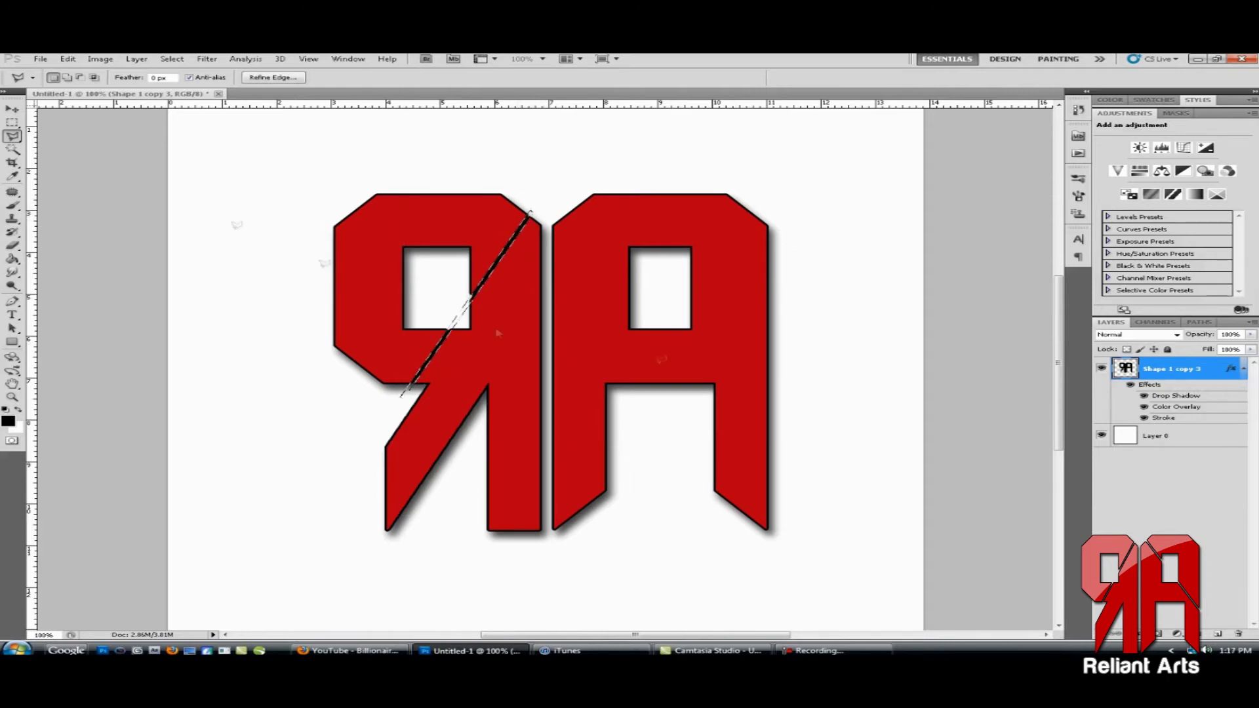
{"action": "key", "text": "ctrl+d"}
Reload and expand the seam selection, delete again to widen the slash, then select the background
{"action": "key", "text": "m"}
{"action": "key", "text": "shift+ctrl+d"}
{"action": "right_click", "coordinate": [482, 265]}
{"action": "left_click", "coordinate": [172, 59]}
{"action": "left_click", "coordinate": [365, 209]}
{"action": "key", "text": "Return"}
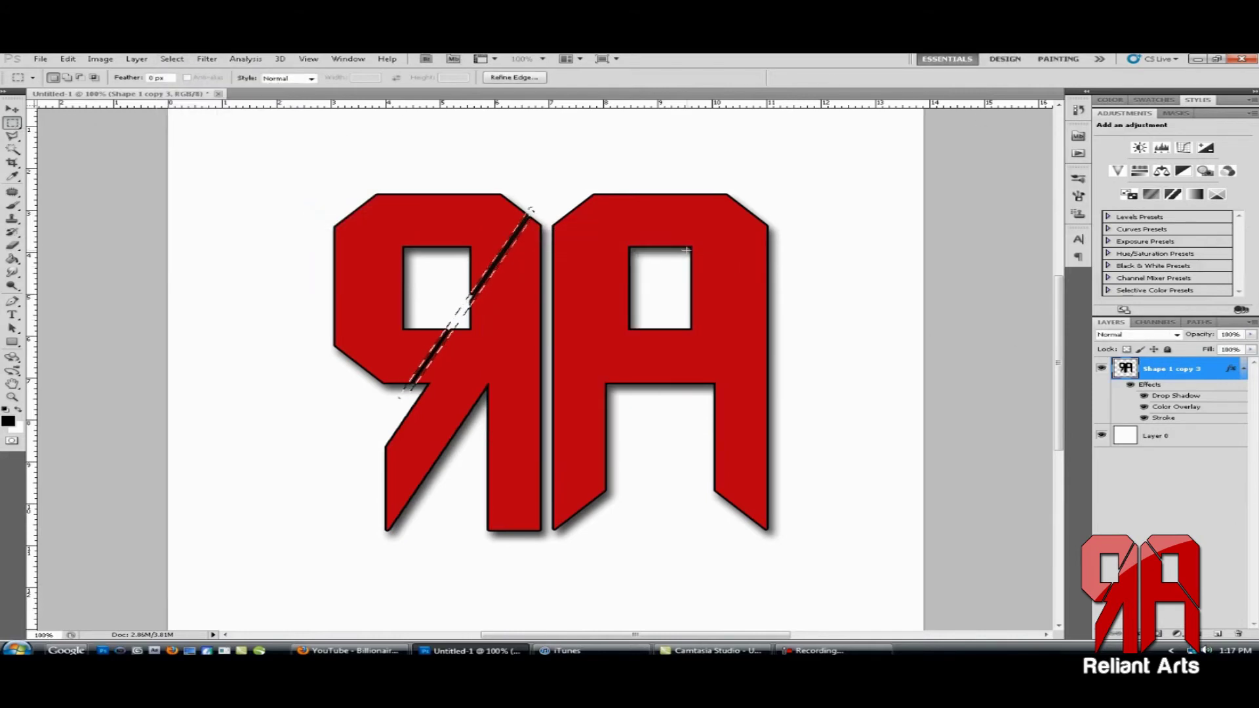
{"action": "key", "text": "Delete"}
{"action": "key", "text": "ctrl+d"}
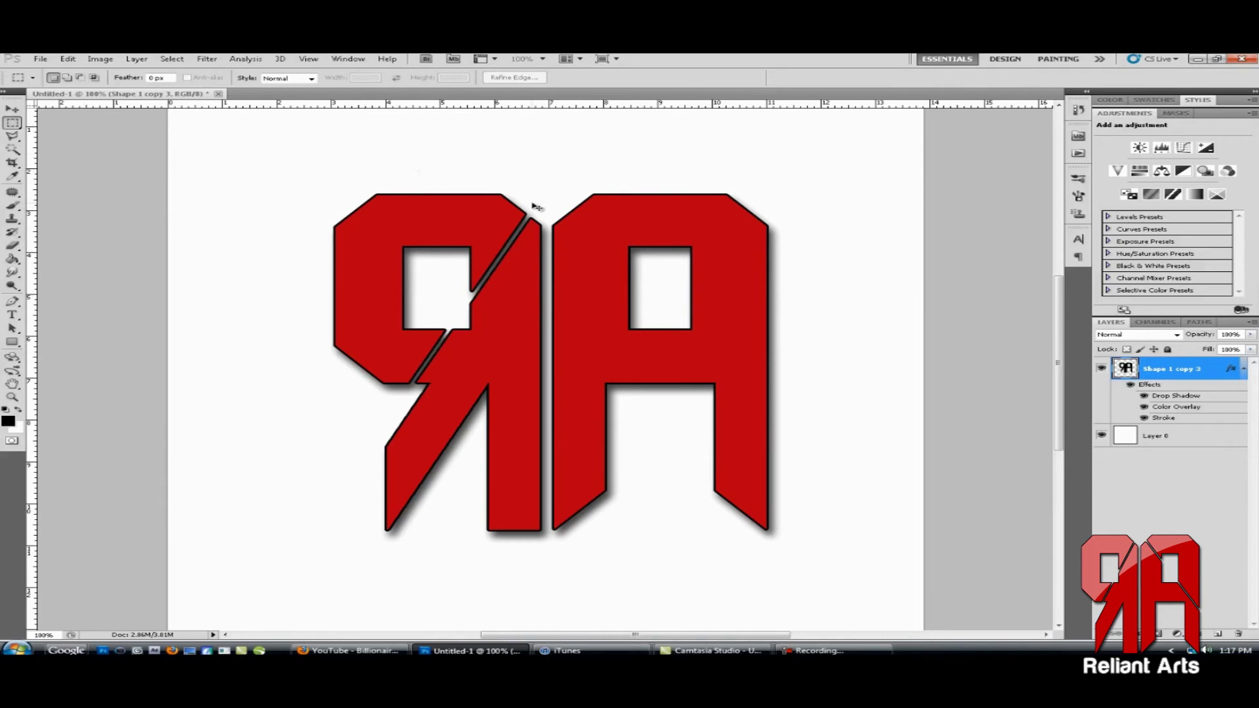
{"action": "key", "text": "w"}
{"action": "left_click", "coordinate": [217, 276]}
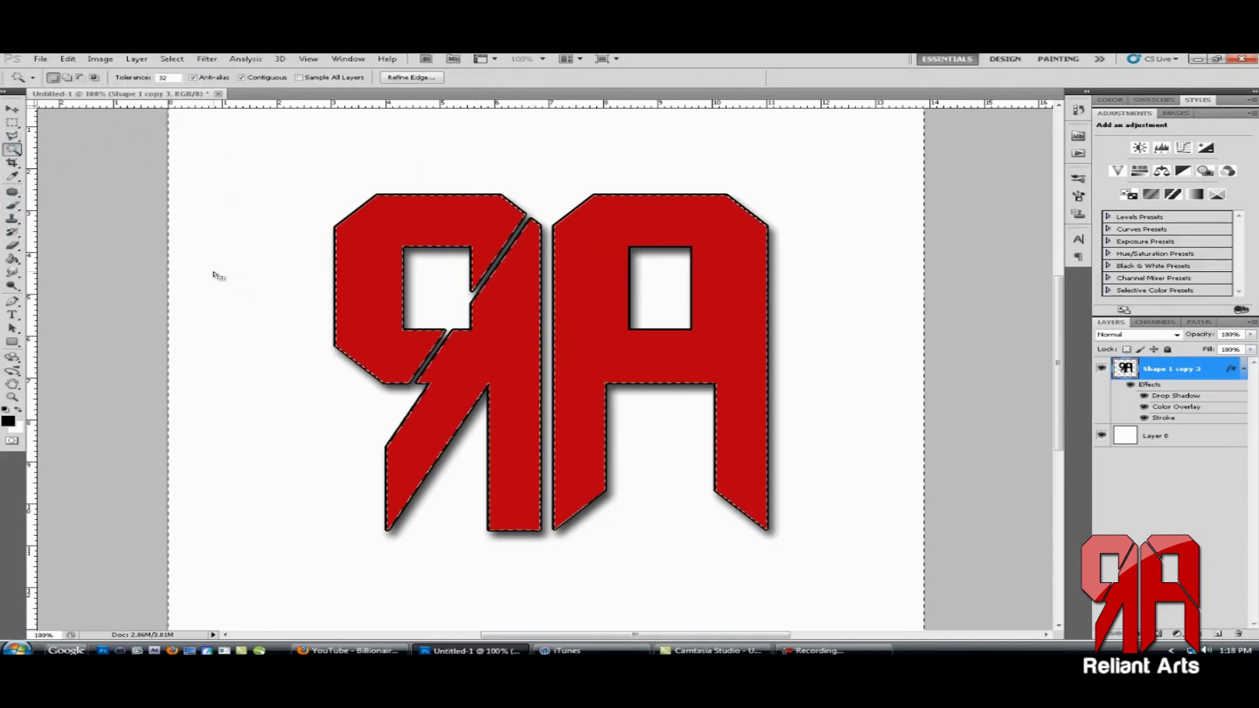
Fill the reloaded seam selection with black on a new layer
{"action": "key", "text": "ctrl+d"}
{"action": "key", "text": "m"}
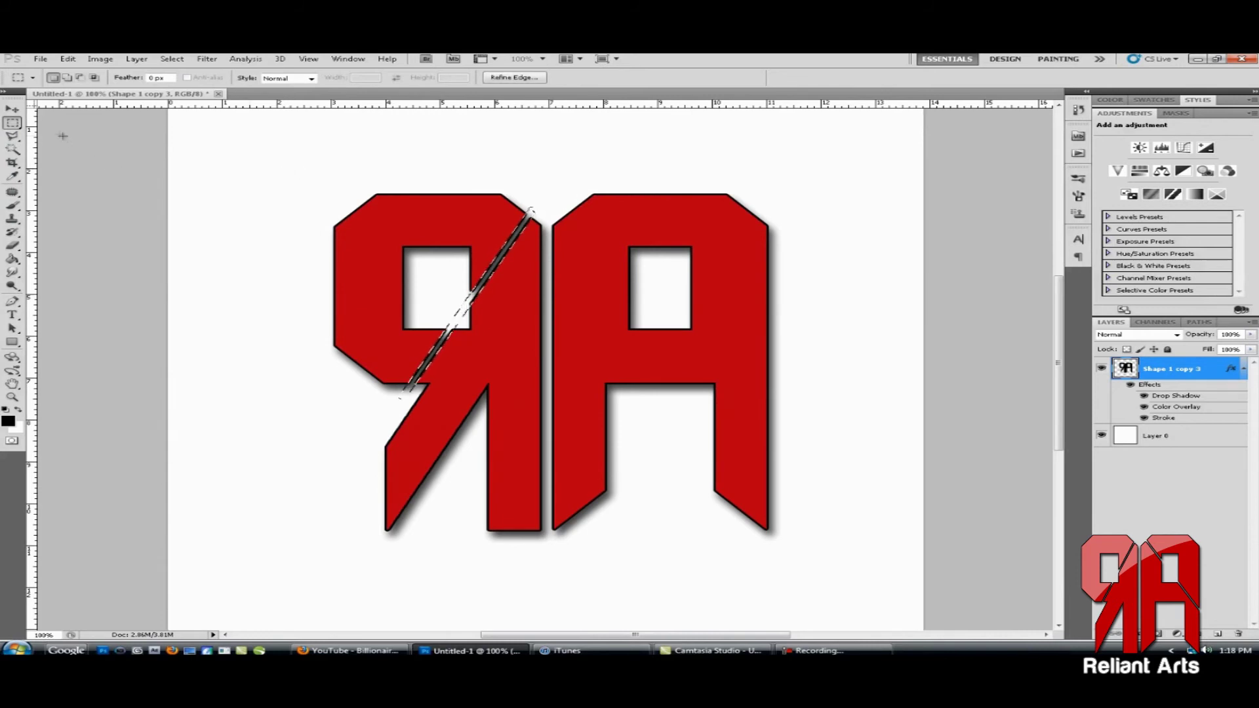
{"action": "key", "text": "ctrl+shift+n"}
{"action": "key", "text": "Return"}
{"action": "key", "text": "g"}
{"action": "left_click", "coordinate": [481, 282]}
{"action": "key", "text": "ctrl+d"}
{"action": "key", "text": "m"}
Flip the black stripe and move, scale and rotate it diagonally across the A
{"action": "left_click", "coordinate": [14, 110]}
{"action": "key", "text": "ctrl+t"}
{"action": "key", "text": "Return"}
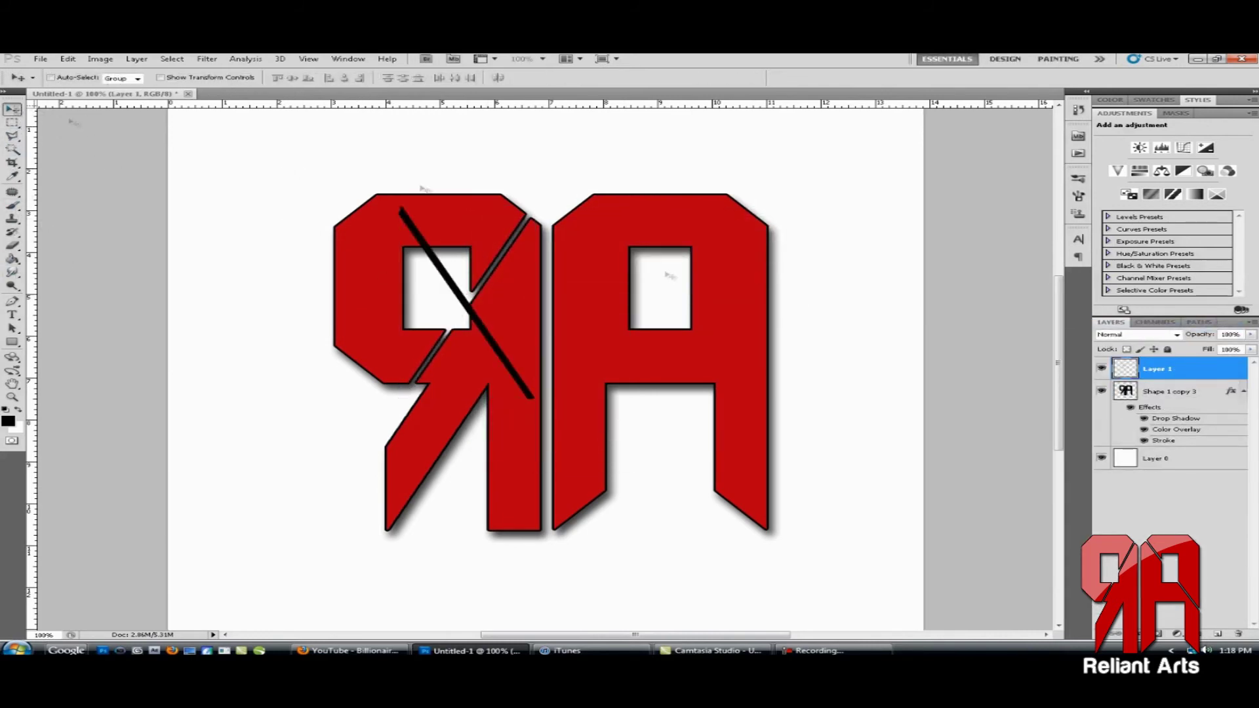
{"action": "left_click_drag", "start_coordinate": [478, 298], "coordinate": [666, 298]}
{"action": "key", "text": "ctrl+t"}
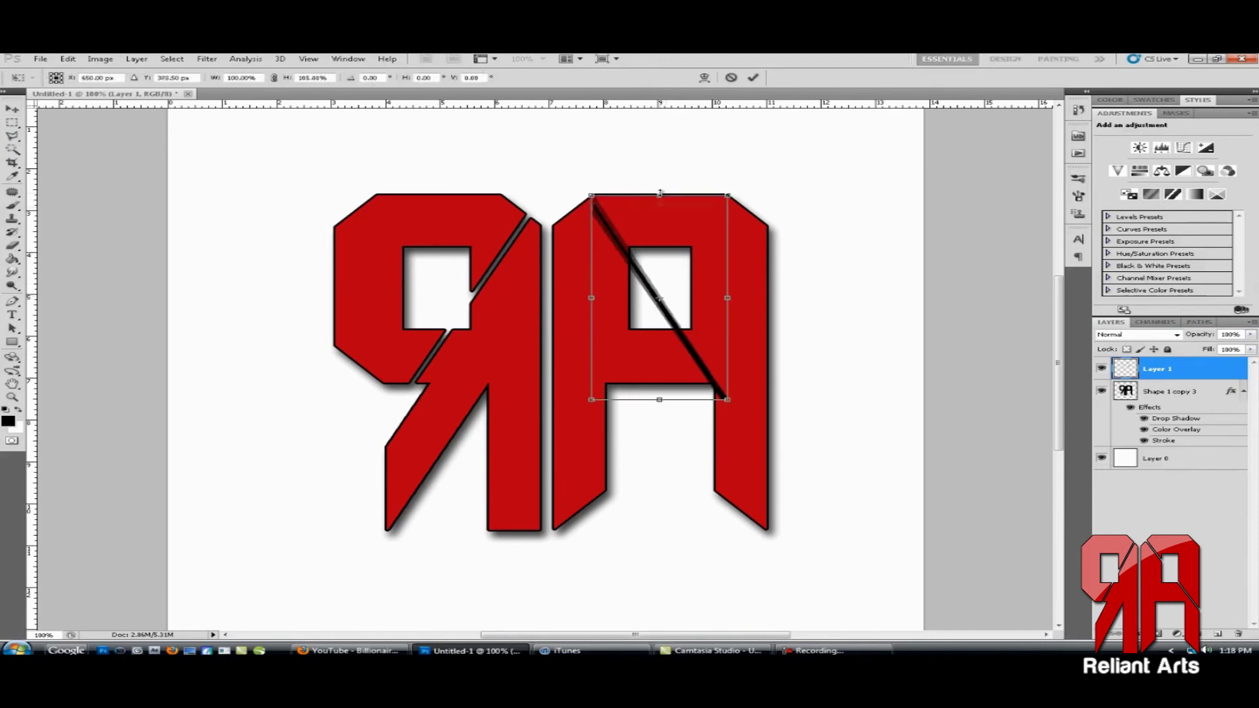
{"action": "key", "text": "Escape"}
{"action": "left_click_drag", "start_coordinate": [694, 246], "coordinate": [676, 232]}
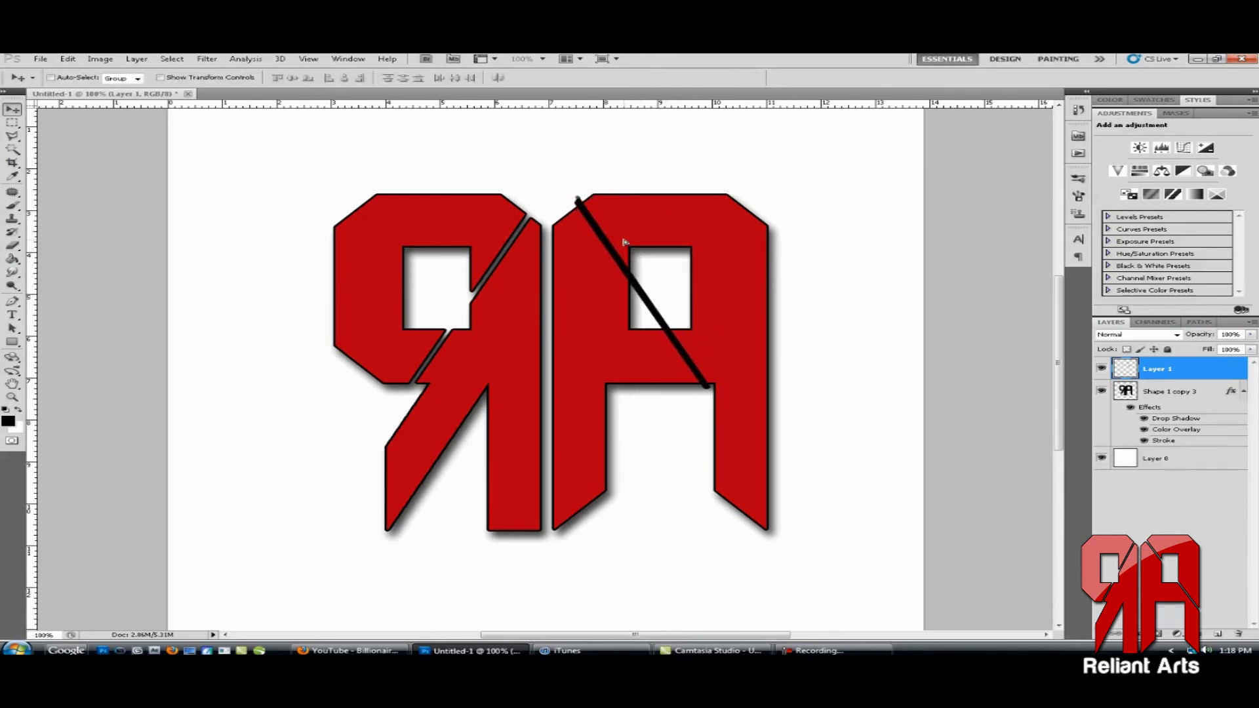
{"action": "key", "text": "ctrl+t"}
{"action": "mouse_move", "coordinate": [710, 389]}
{"action": "left_mouse_down"}
{"action": "mouse_move", "coordinate": [763, 441]}
{"action": "mouse_move", "coordinate": [673, 355]}
{"action": "mouse_move", "coordinate": [647, 435]}
{"action": "left_mouse_up"}
{"action": "left_click_drag", "start_coordinate": [669, 316], "coordinate": [721, 316]}
{"action": "key", "text": "ctrl+z"}
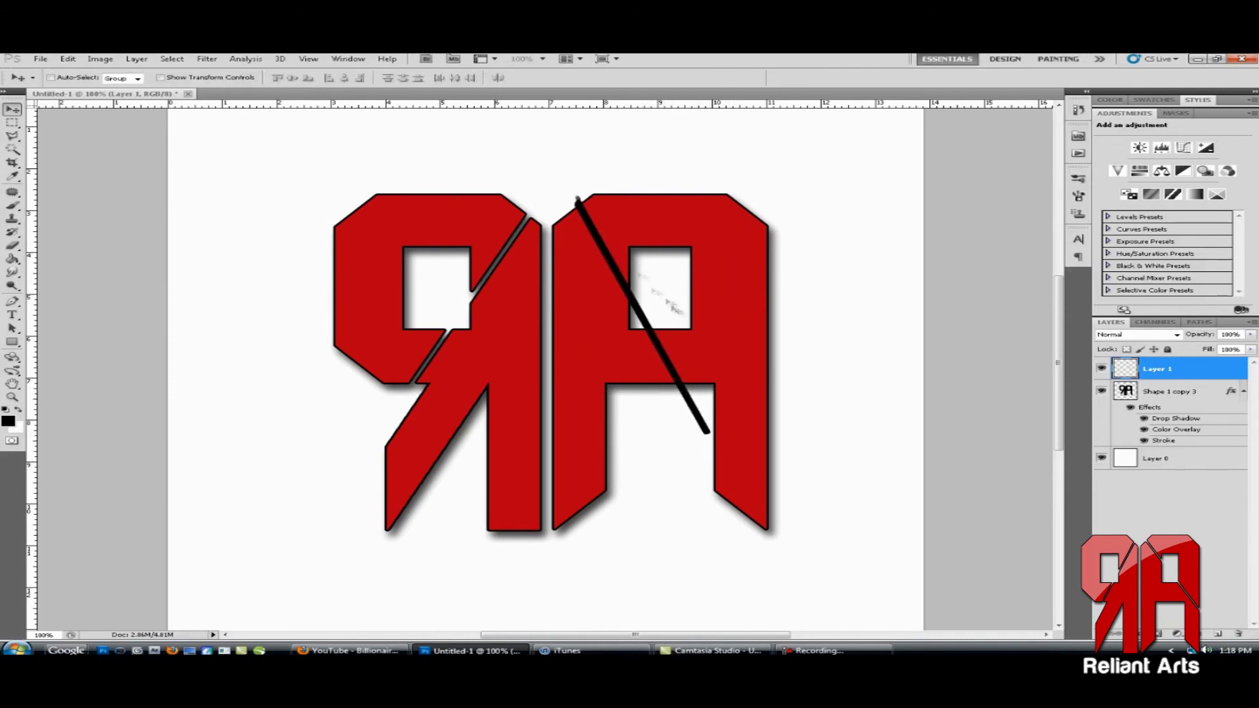
{"action": "left_click_drag", "start_coordinate": [862, 348], "coordinate": [856, 301]}
{"action": "key", "text": "Return"}
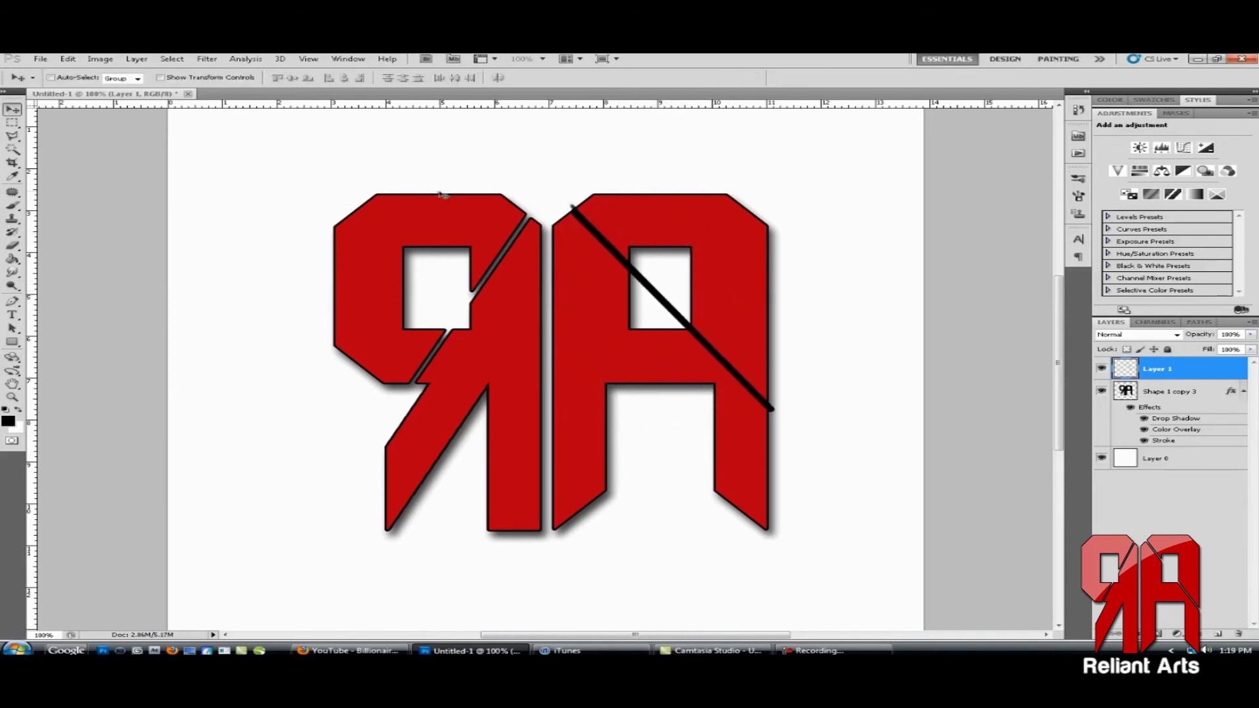
Cut the stripe shape out of the A, then undo to restore the stripe
{"action": "left_click", "coordinate": [1125, 368], "text": "ctrl"}
{"action": "left_click", "coordinate": [1170, 391]}
{"action": "key", "text": "m"}
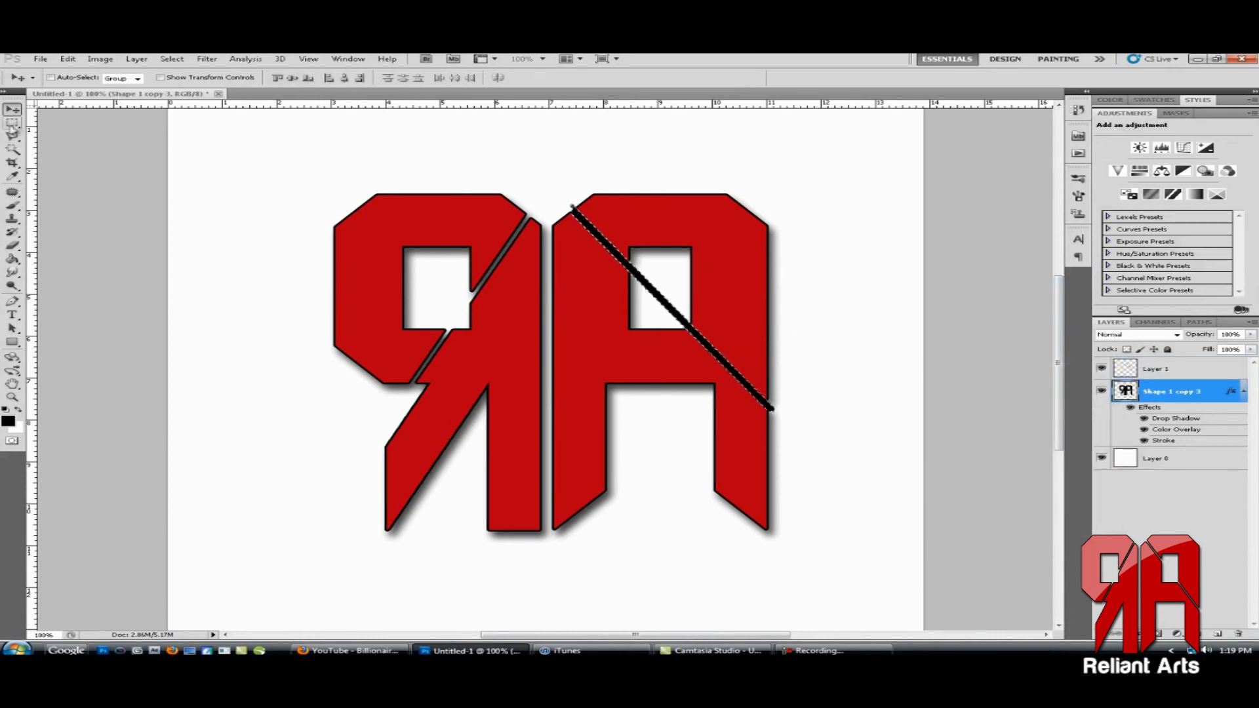
{"action": "key", "text": "Delete"}
{"action": "left_click", "coordinate": [1102, 369]}
{"action": "left_click_drag", "start_coordinate": [1183, 368], "coordinate": [1238, 635]}
{"action": "key", "text": "ctrl+plus"}
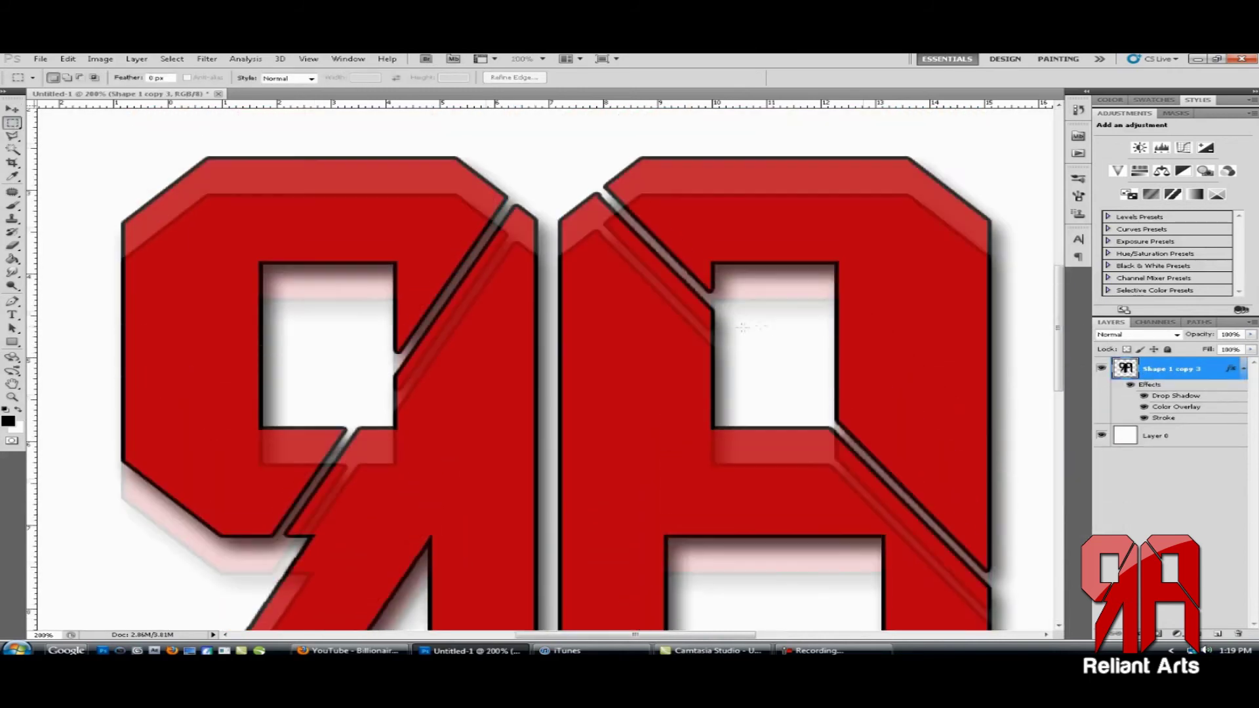
{"action": "key", "text": "ctrl+t"}
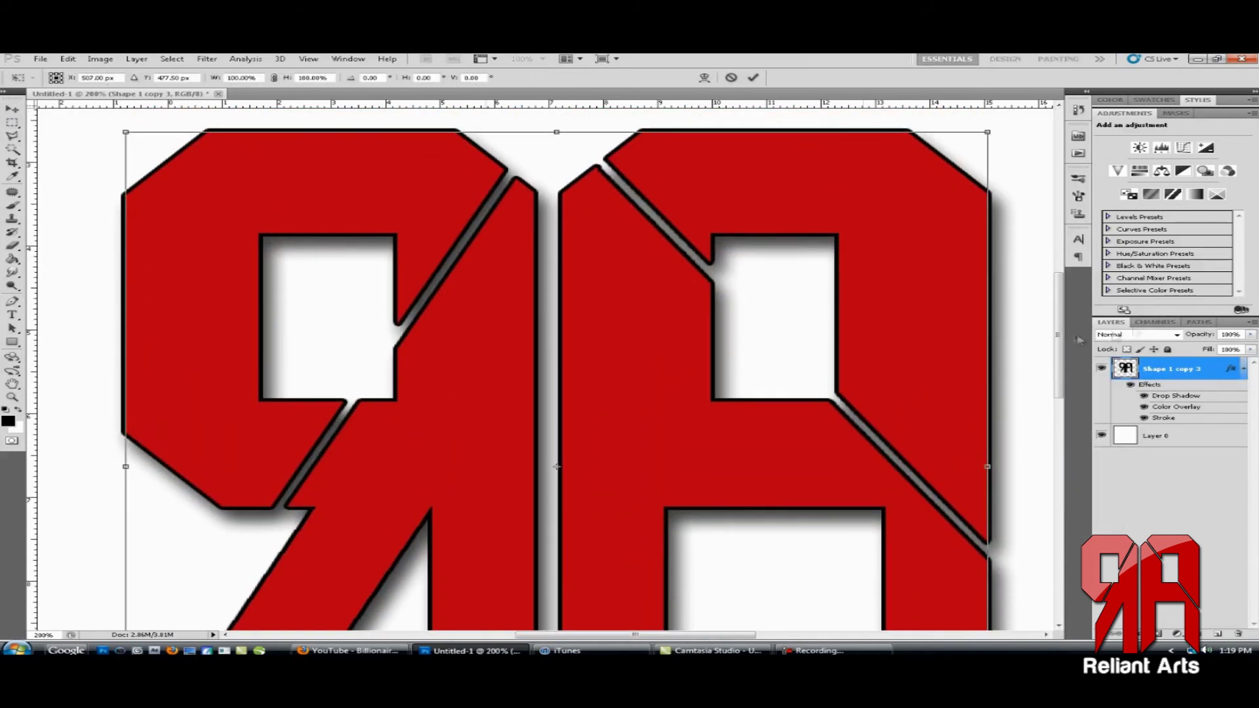
{"action": "key", "text": "Escape"}
{"action": "key", "text": "ctrl+alt+z"}
{"action": "key", "text": "ctrl+alt+z"}
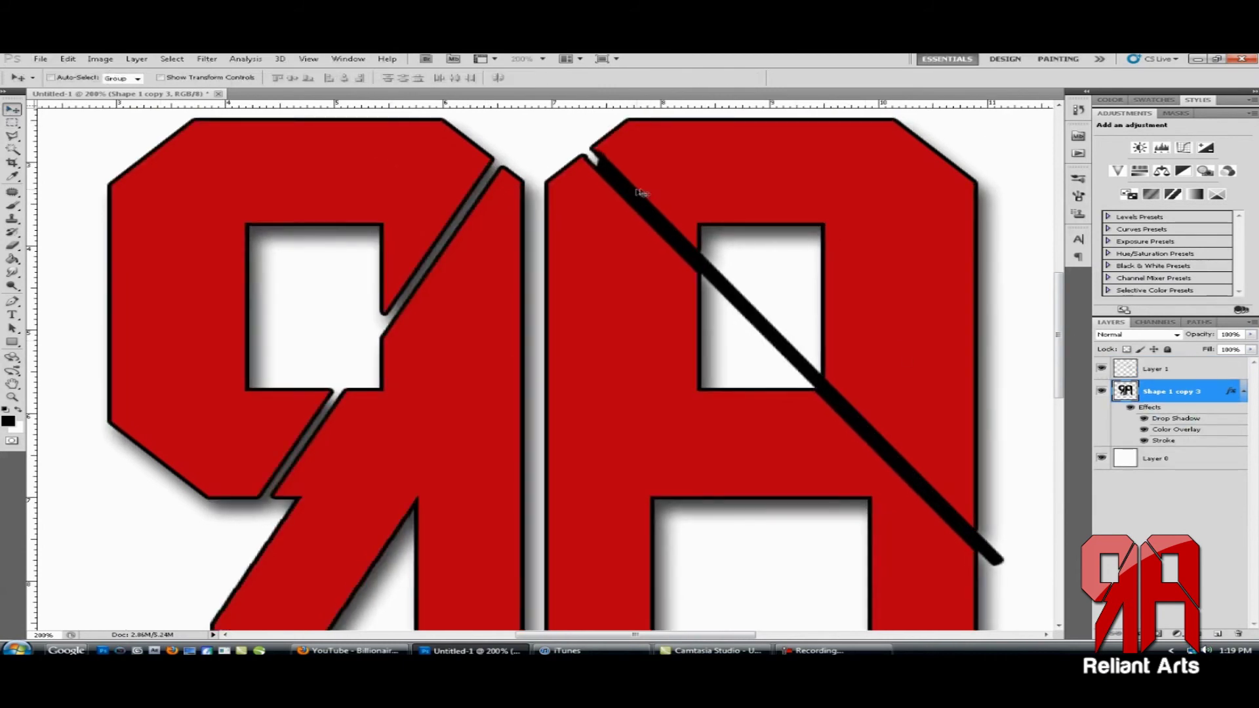
{"action": "key", "text": "ctrl+alt+z"}
Nudge the stripe into place, hide it and load it as a selection on the monogram
{"action": "left_click_drag", "start_coordinate": [696, 293], "coordinate": [685, 271]}
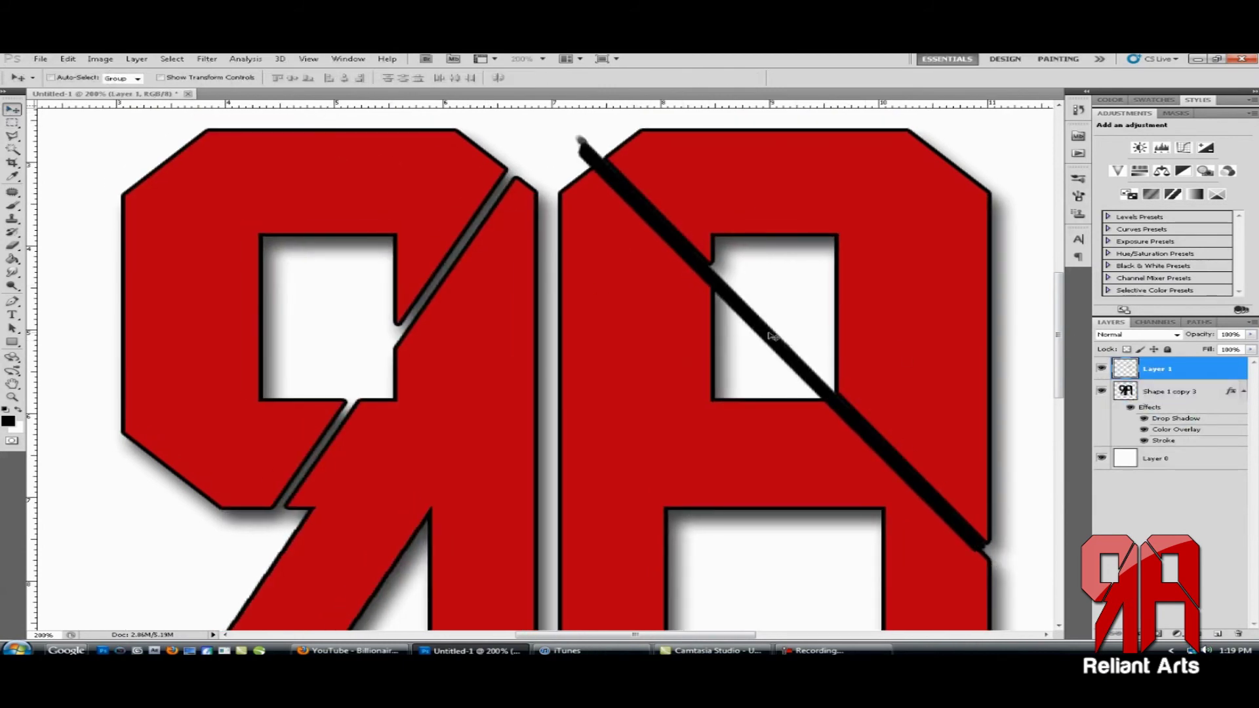
{"action": "left_click_drag", "start_coordinate": [773, 336], "coordinate": [786, 343]}
{"action": "right_click", "coordinate": [1139, 360]}
{"action": "left_click", "coordinate": [1171, 391]}
{"action": "key", "text": "m"}
{"action": "left_click", "coordinate": [1102, 369]}
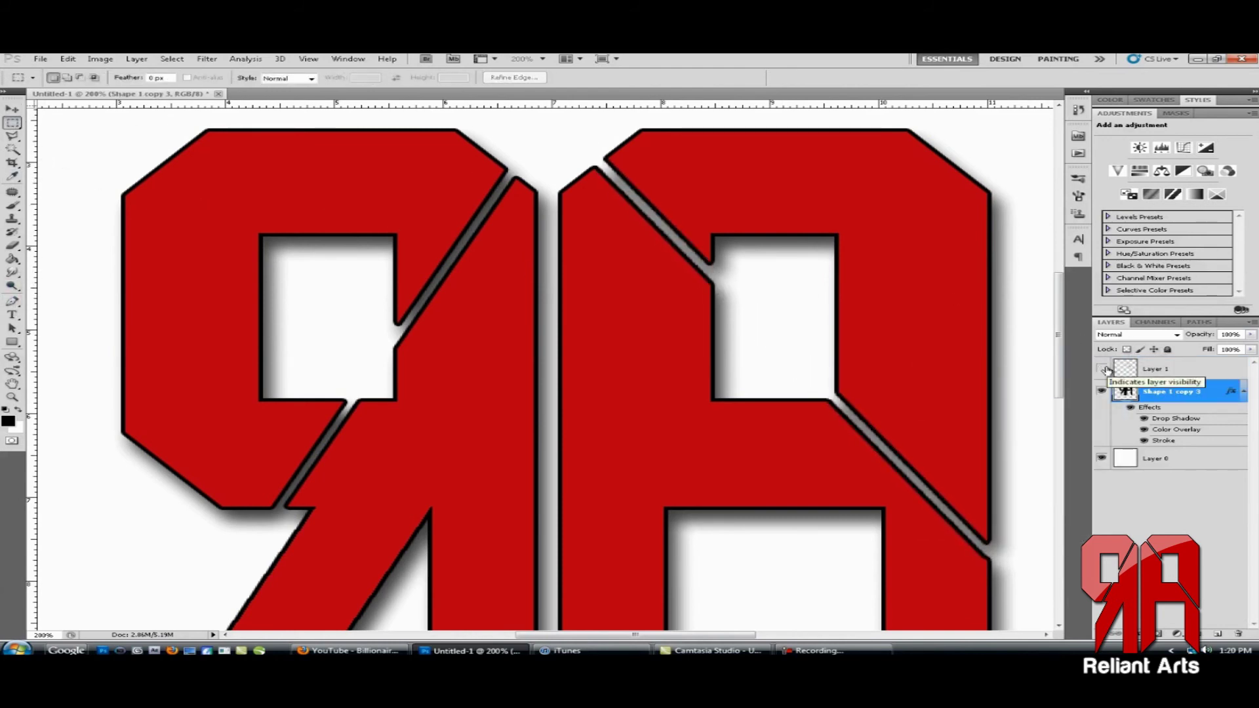
{"action": "left_click", "coordinate": [1125, 369], "text": "ctrl"}
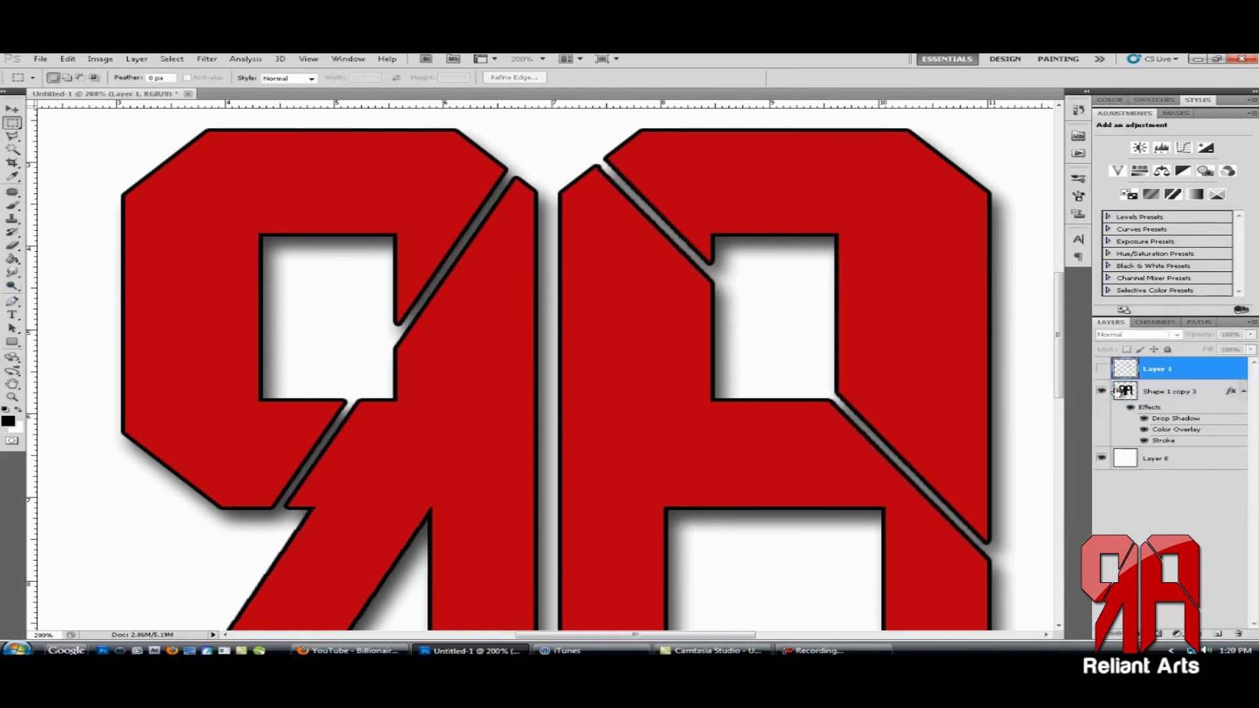
{"action": "left_click", "coordinate": [12, 246]}
Set a hard round 36 px eraser brush and start a text layer below the monogram
{"action": "key", "text": "alt+bracketleft"}
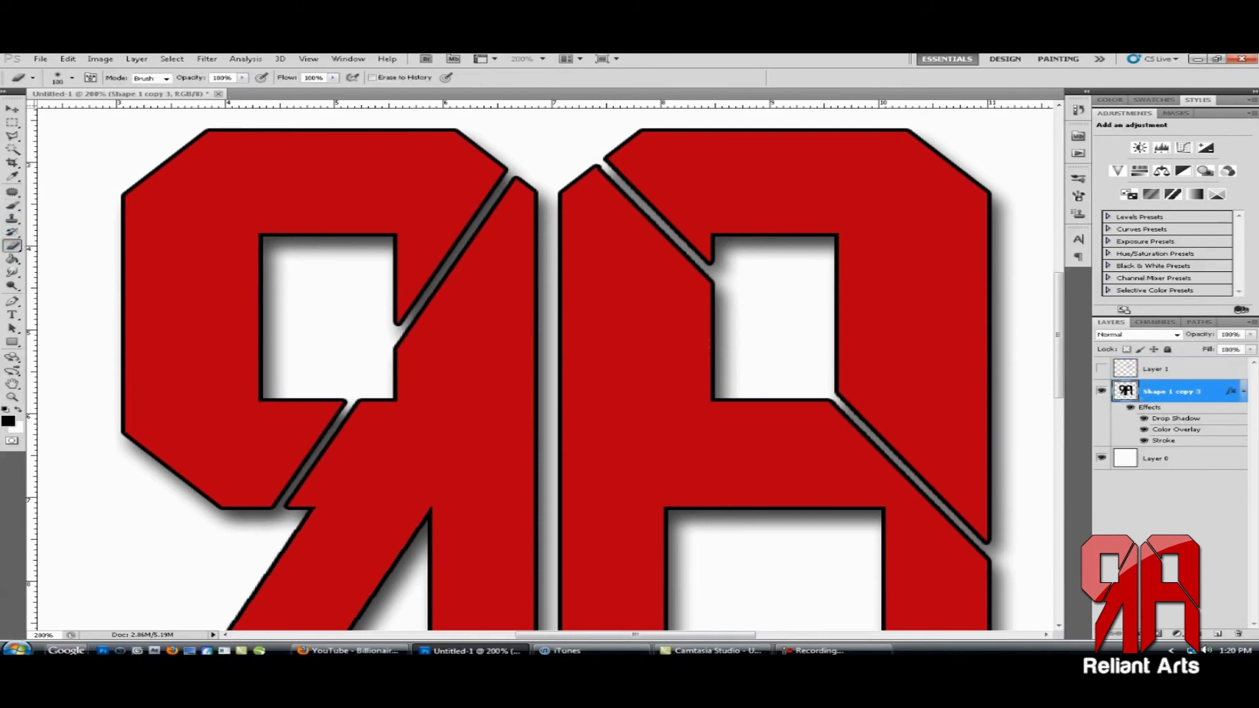
{"action": "right_click", "coordinate": [612, 303]}
{"action": "left_click", "coordinate": [536, 298]}
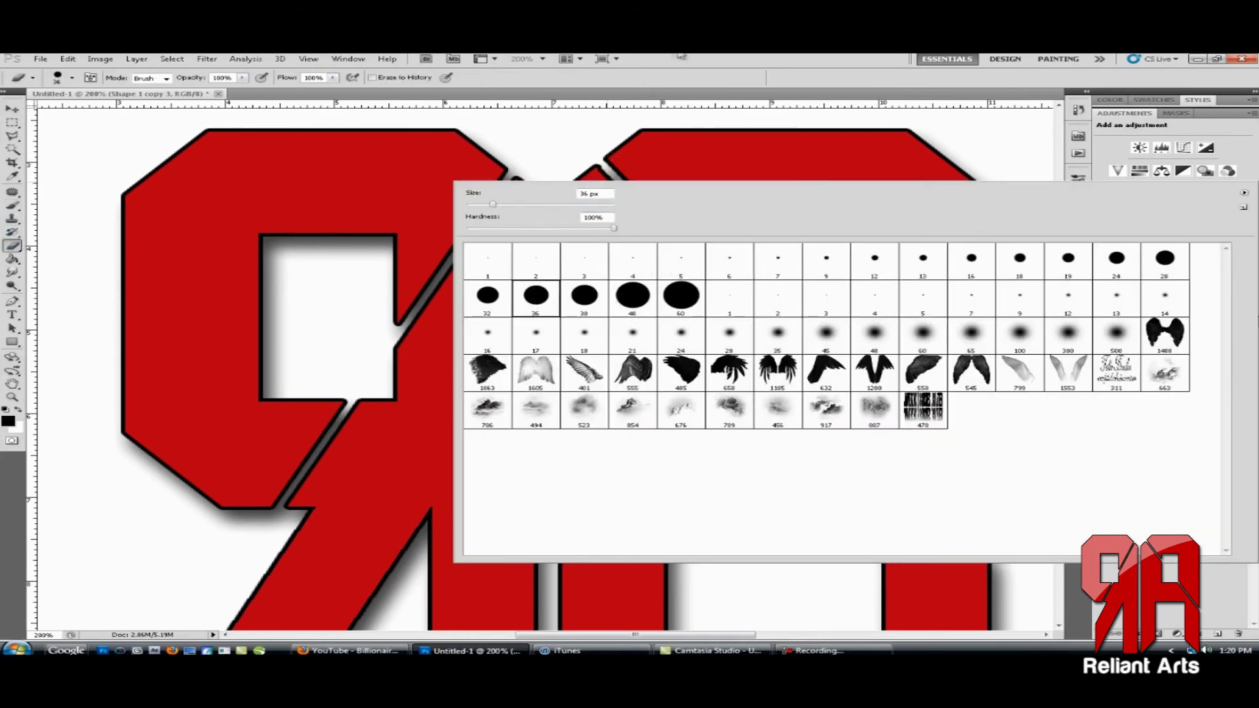
{"action": "key", "text": "Return"}
{"action": "right_click", "coordinate": [610, 289]}
{"action": "double_click", "coordinate": [681, 241]}
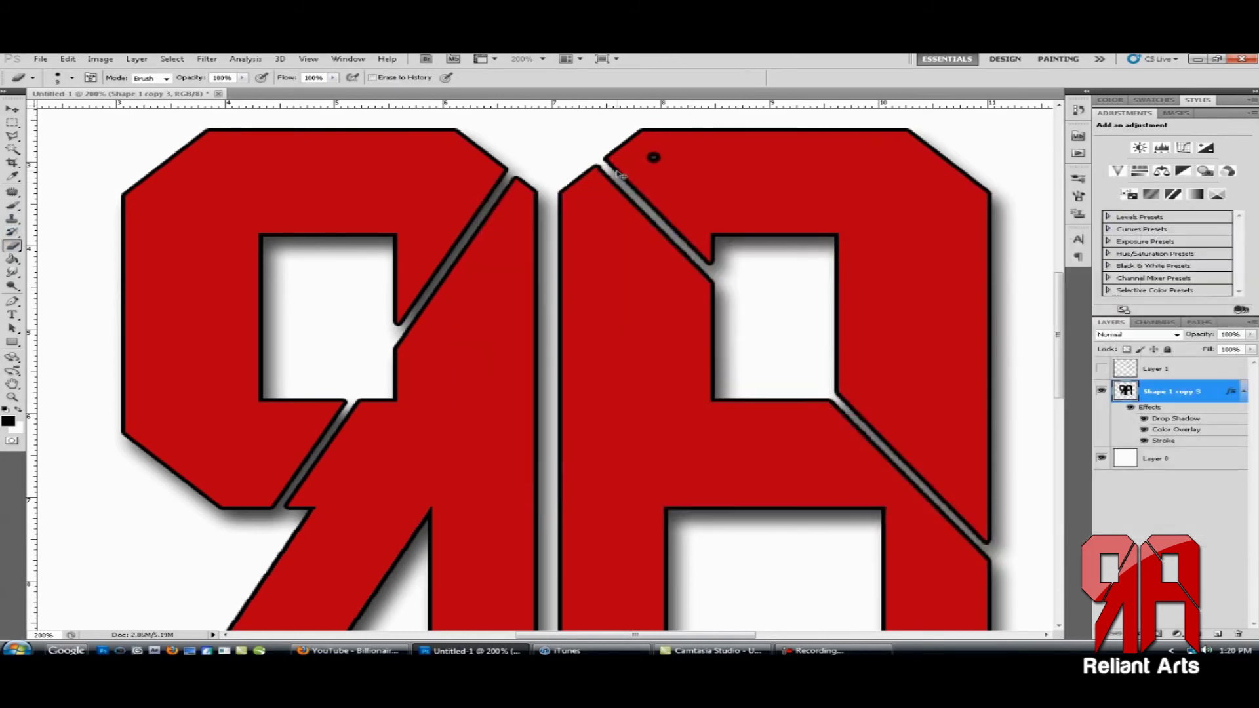
{"action": "scroll", "coordinate": [654, 158], "scroll_direction": "up", "scroll_amount": 1}
{"action": "scroll", "coordinate": [641, 250], "scroll_direction": "up", "scroll_amount": 1}
{"action": "scroll", "coordinate": [511, 132], "scroll_direction": "down", "scroll_amount": 3}
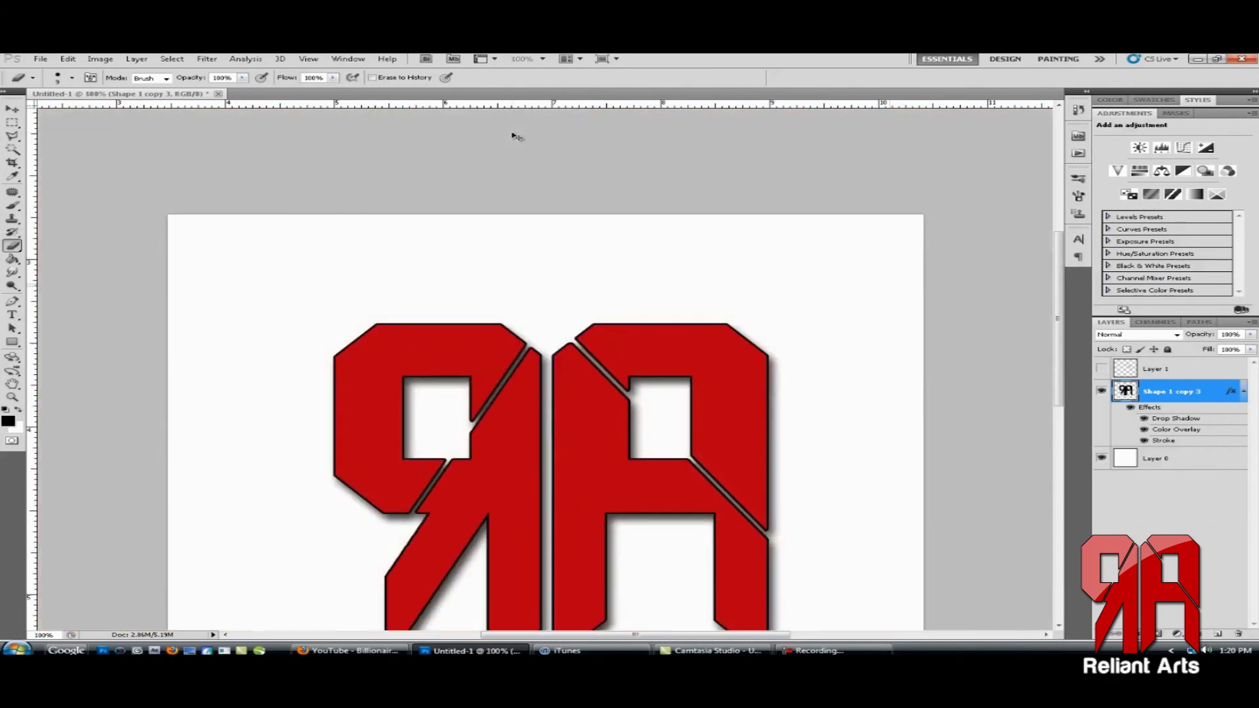
{"action": "scroll", "coordinate": [512, 132], "scroll_direction": "down", "scroll_amount": 1}
{"action": "left_click", "coordinate": [369, 510]}
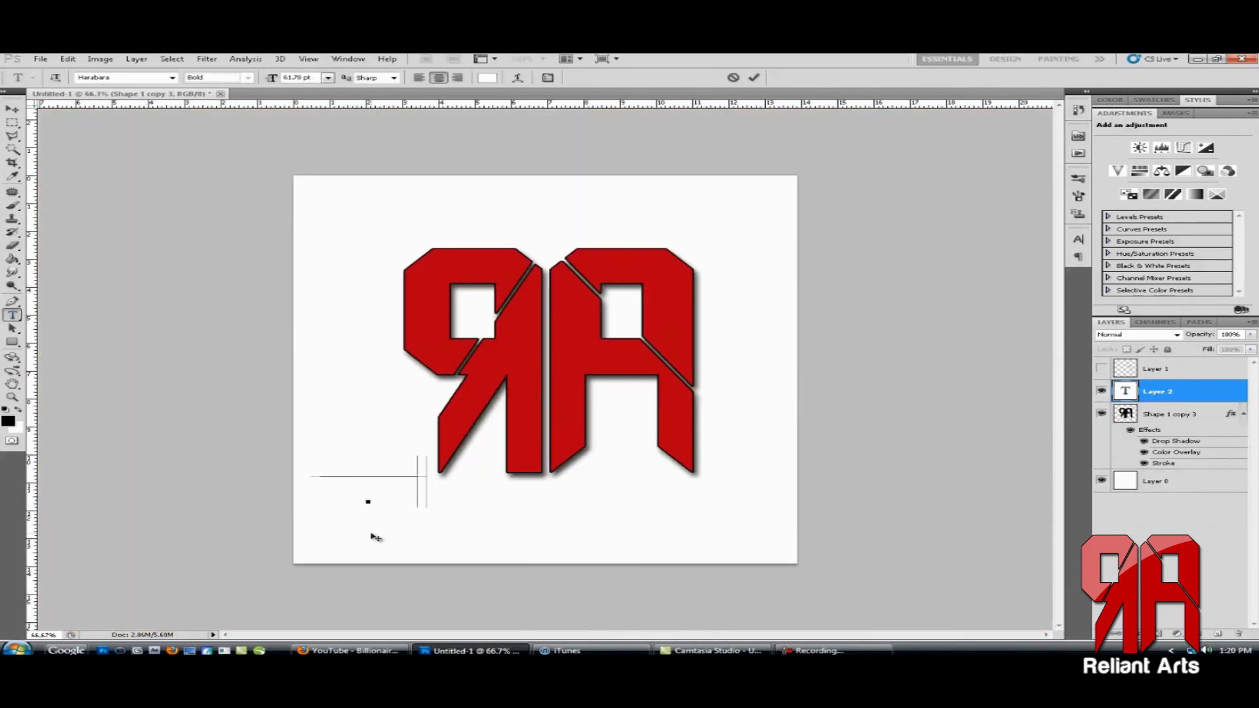
Move the Reliant Arts text under the monogram and scale it to about 108 pt
{"action": "left_click_drag", "start_coordinate": [420, 530], "coordinate": [623, 564]}
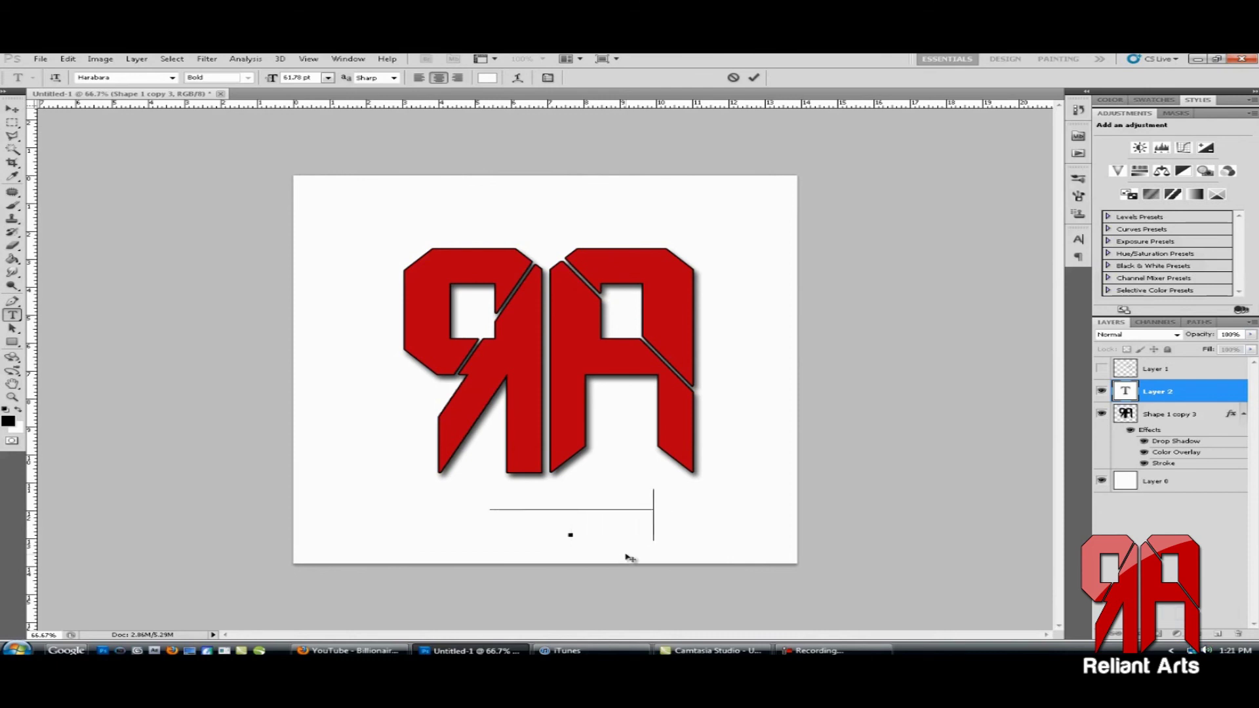
{"action": "left_click_drag", "start_coordinate": [630, 558], "coordinate": [571, 556]}
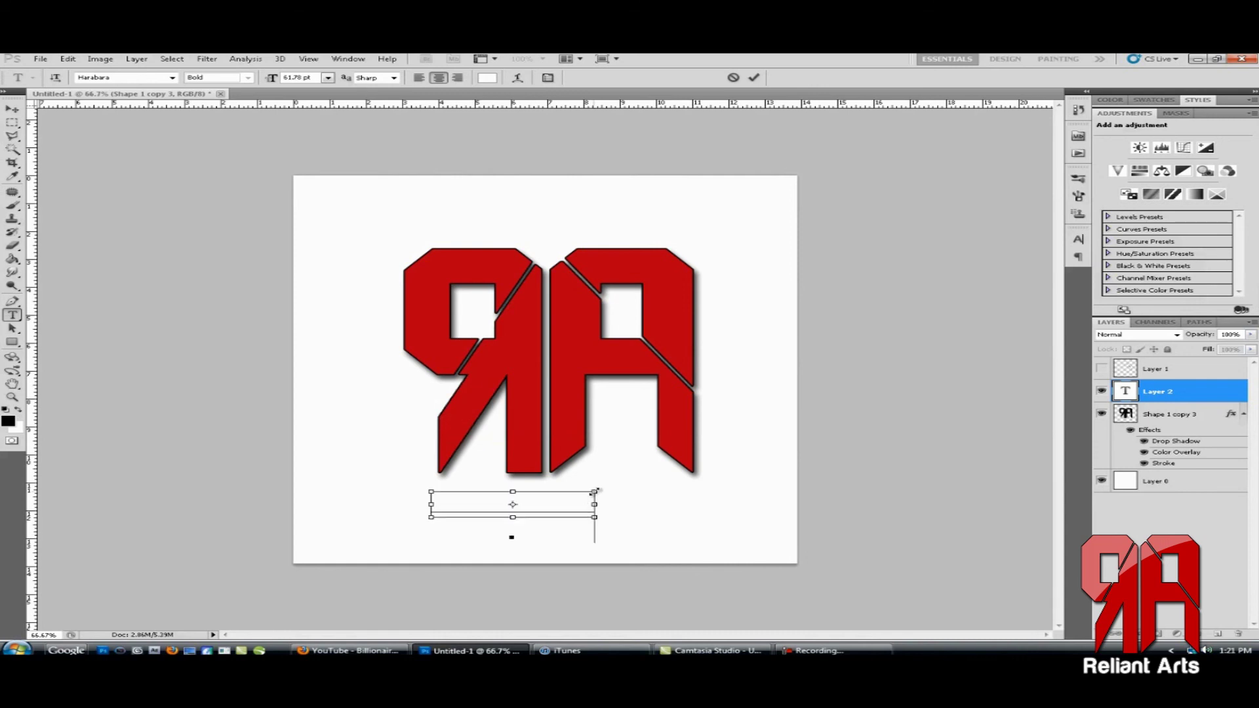
{"action": "left_click_drag", "start_coordinate": [596, 491], "coordinate": [716, 492]}
{"action": "key", "text": "Return"}
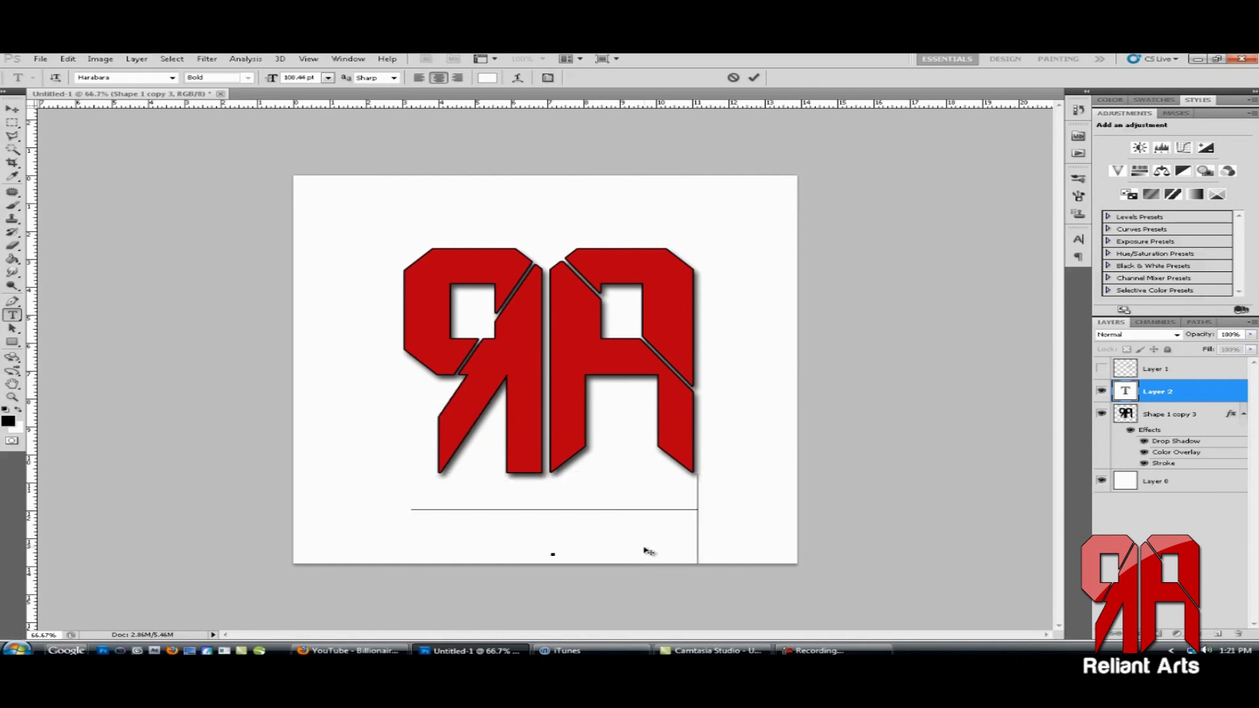
Give the text layer a Stroke and a Drop Shadow
{"action": "double_click", "coordinate": [1174, 392]}
{"action": "left_click", "coordinate": [810, 474]}
{"action": "type", "text": "1"}
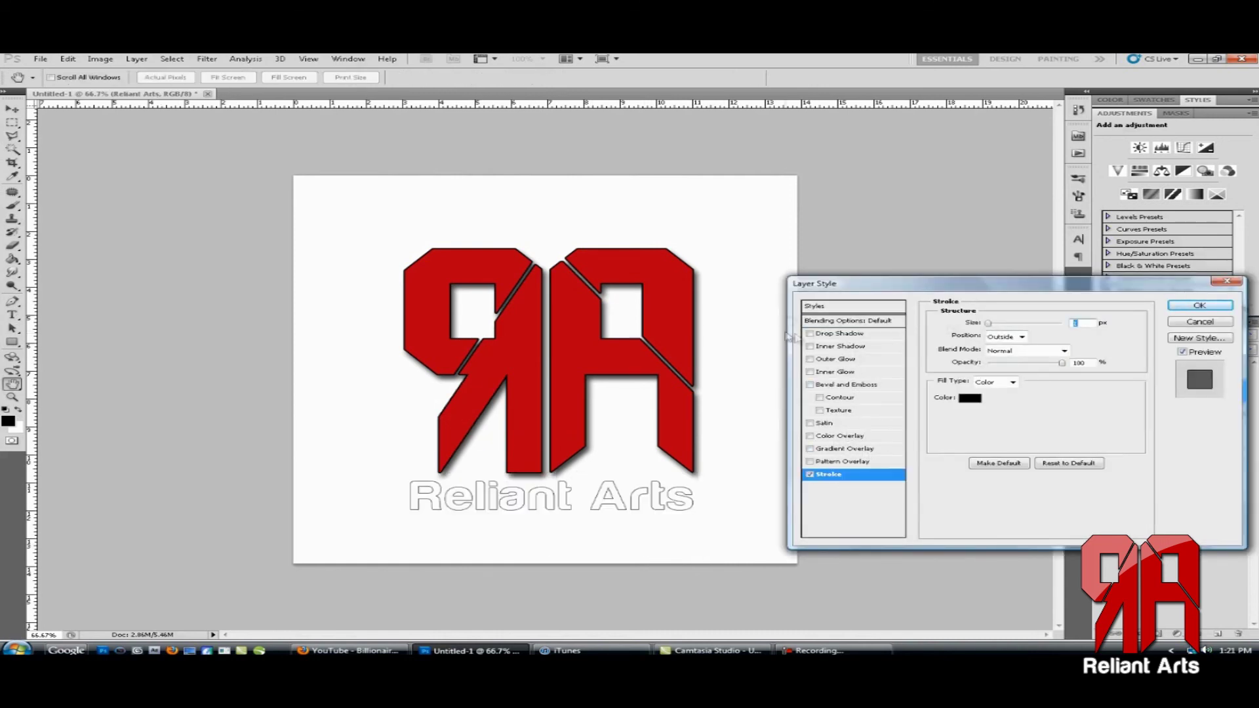
{"action": "left_click", "coordinate": [833, 334]}
{"action": "left_click", "coordinate": [1196, 307]}
Crop the canvas tightly around the monogram and text
{"action": "key", "text": "c"}
{"action": "left_click_drag", "start_coordinate": [378, 226], "coordinate": [749, 536]}
{"action": "key", "text": "Return"}
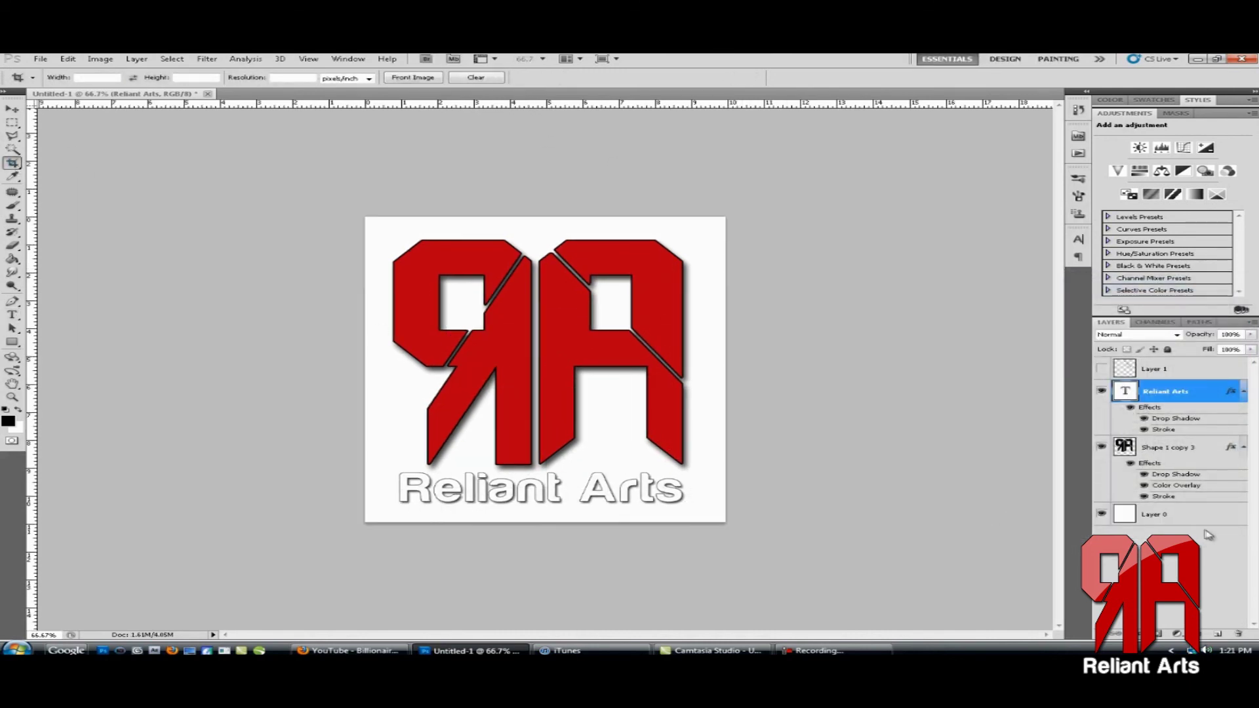